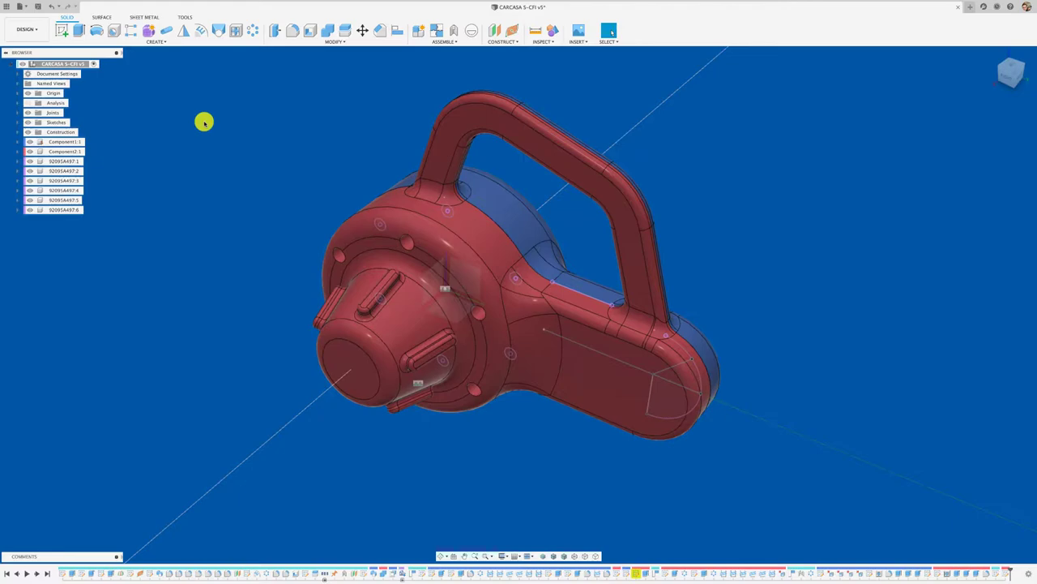
Step: Start a sketch on the casing arm's flat face and look straight at it
click(65, 31)
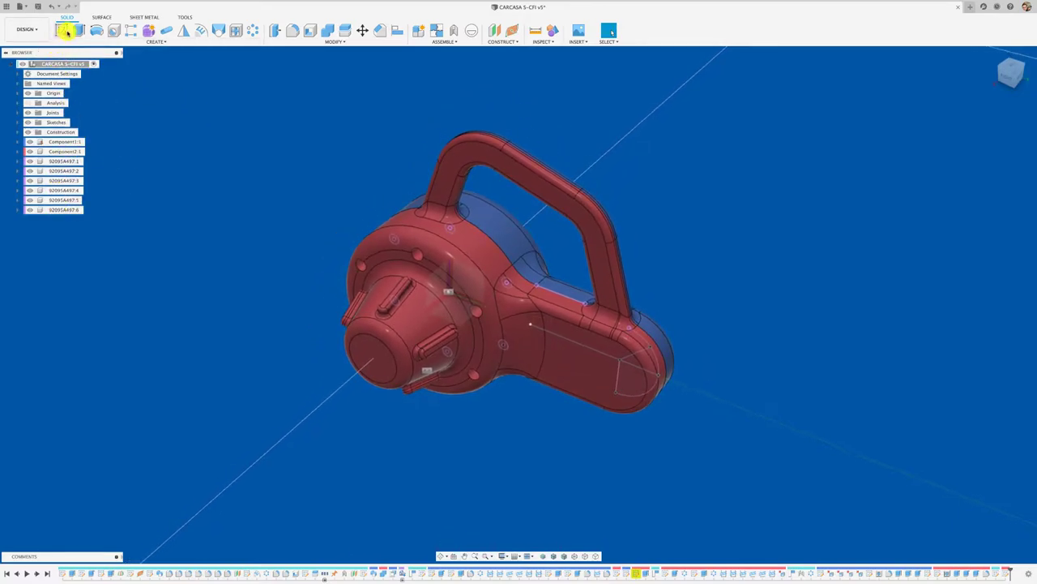
click(562, 362)
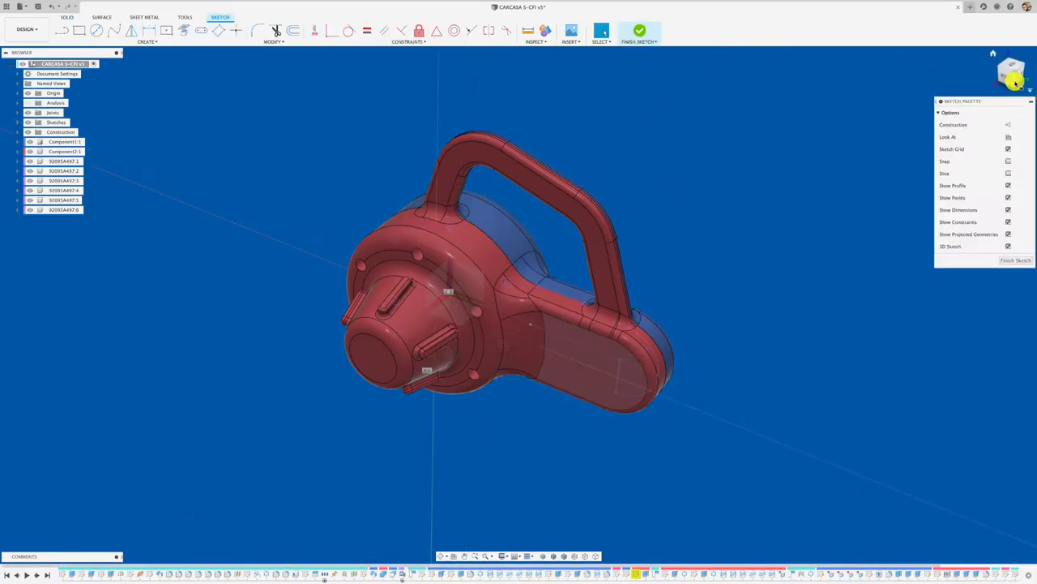
click(1009, 77)
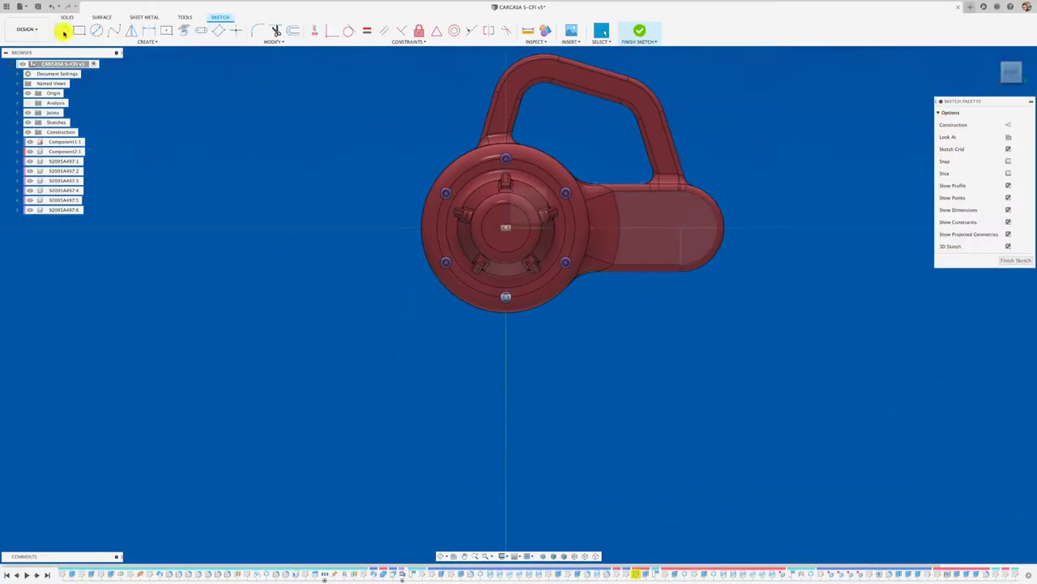
Step: Draw a slanted line from above the arm to below it, crossing the whole arm
click(64, 32)
click(615, 155)
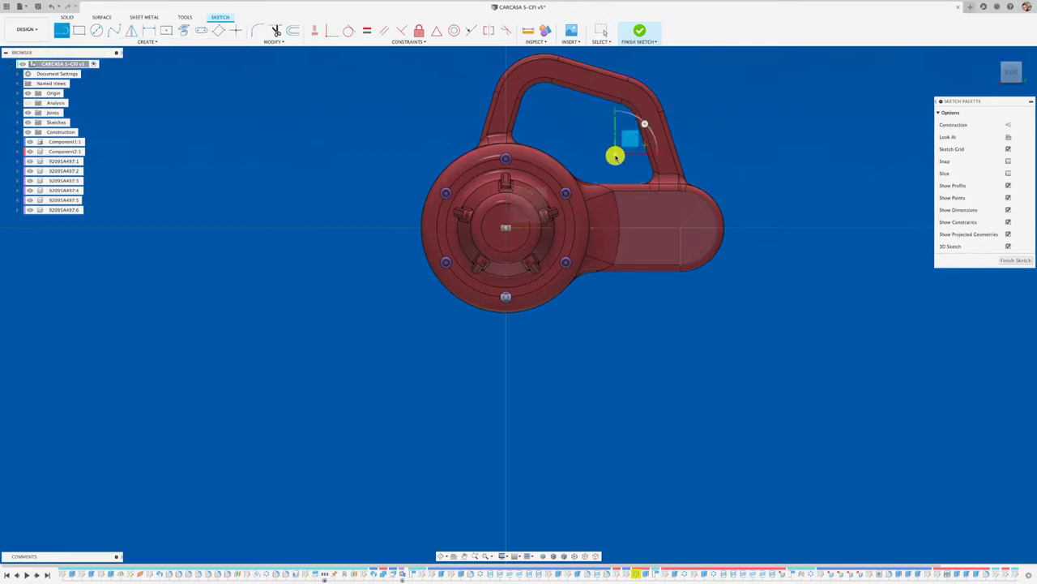
click(669, 316)
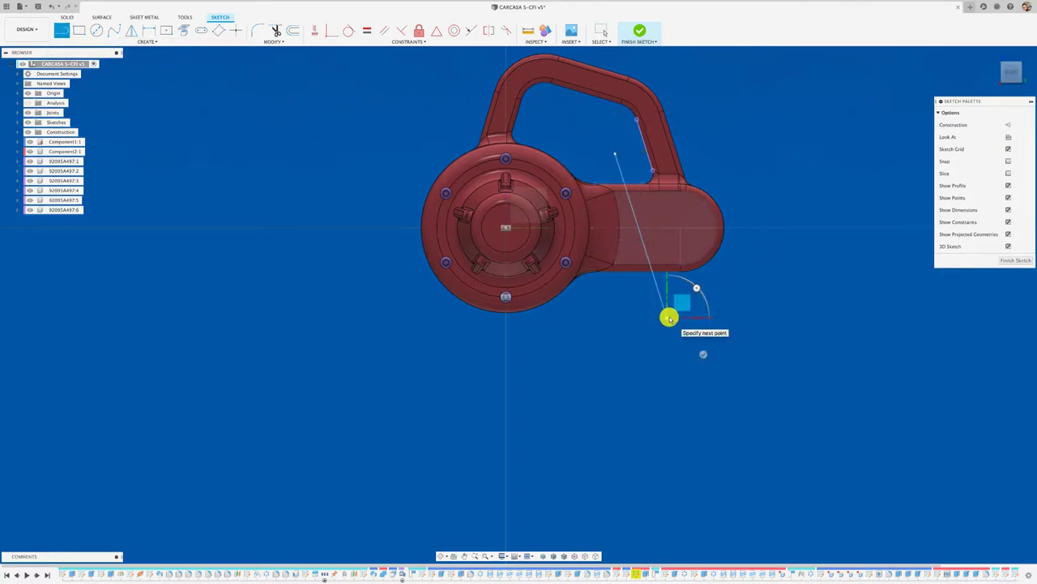
key(Escape)
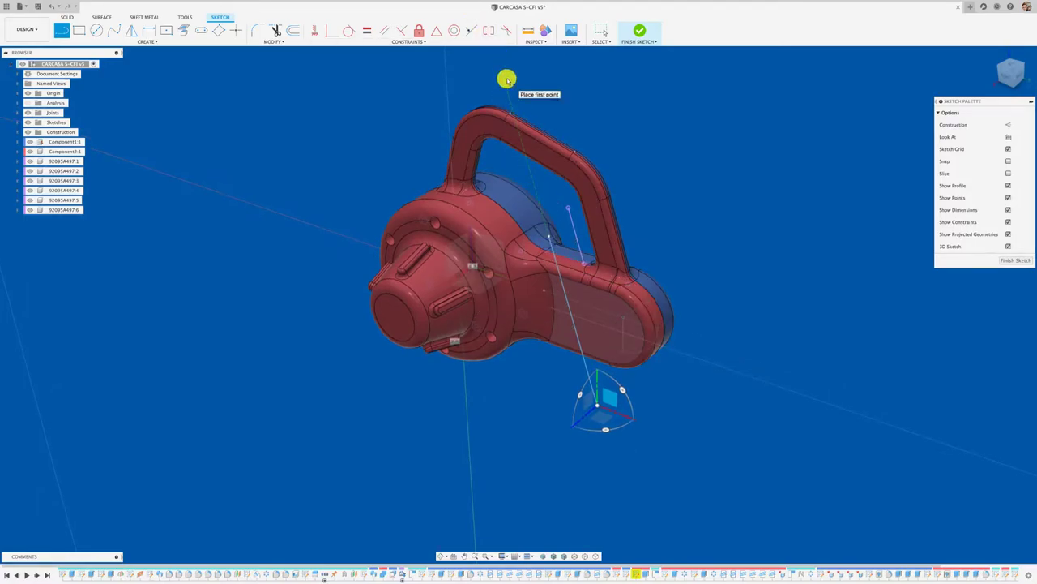
key(Escape)
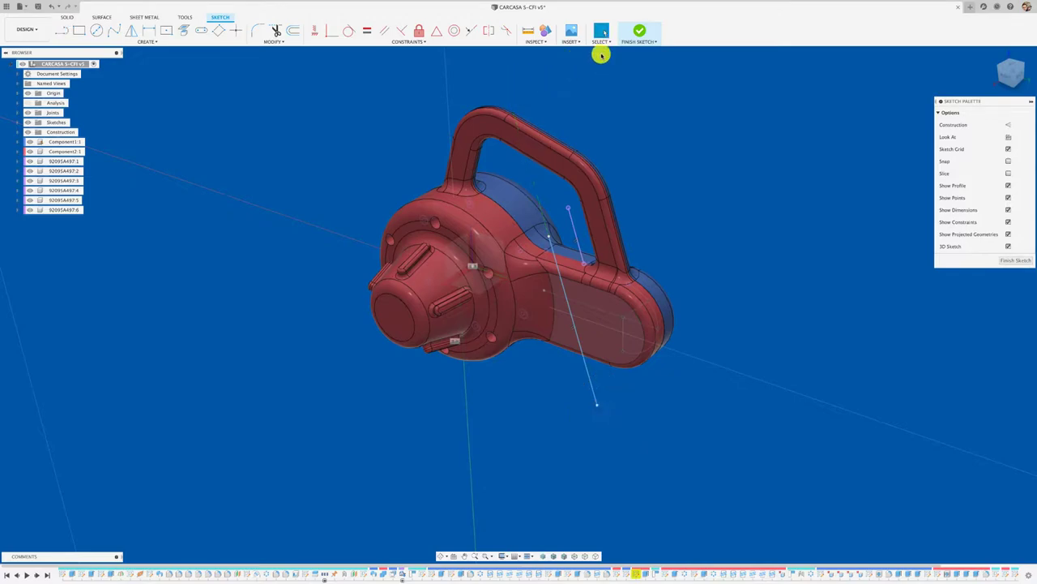
Step: Finish the sketch and split both casing bodies using the slanted line as the cutting tool
click(639, 33)
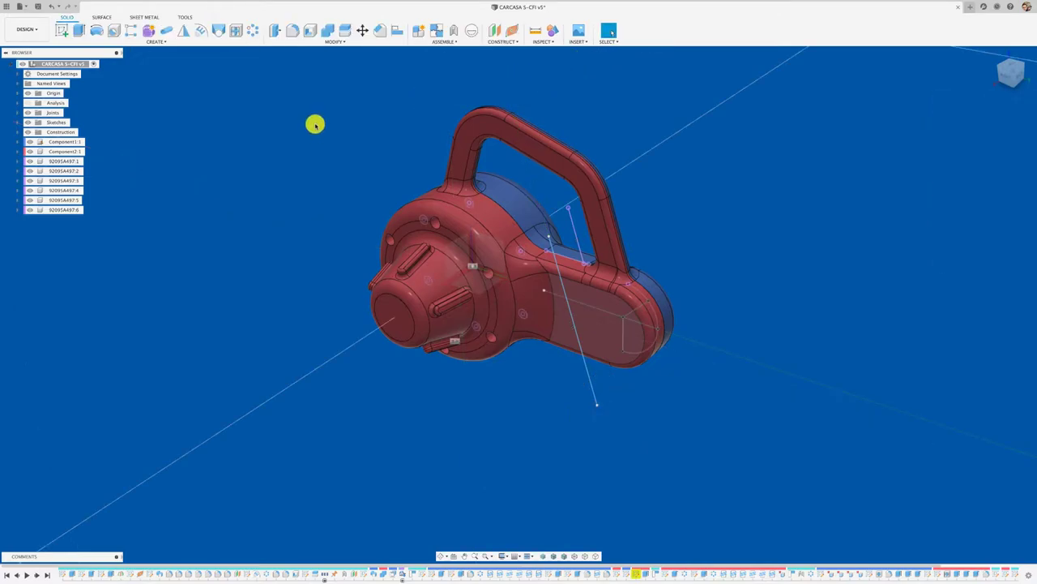
click(344, 31)
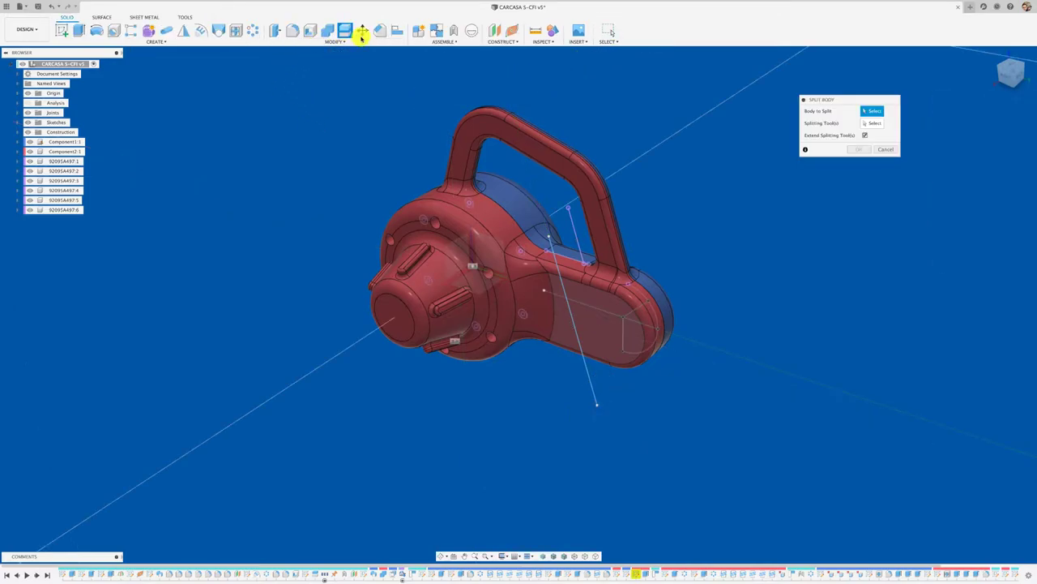
shift+middle_drag(563, 136, 516, 152)
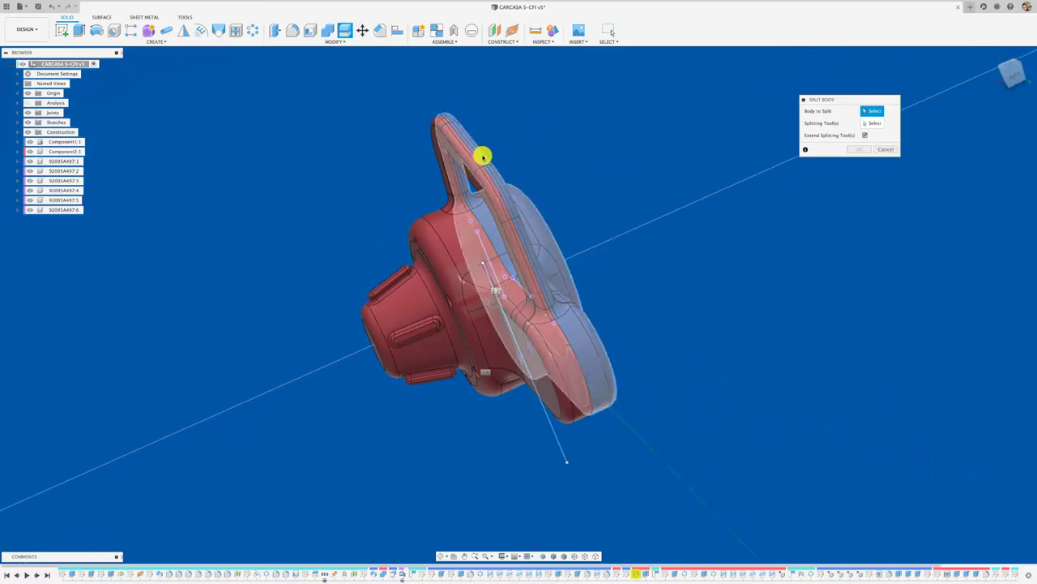
click(458, 142)
shift+middle_drag(574, 143, 827, 202)
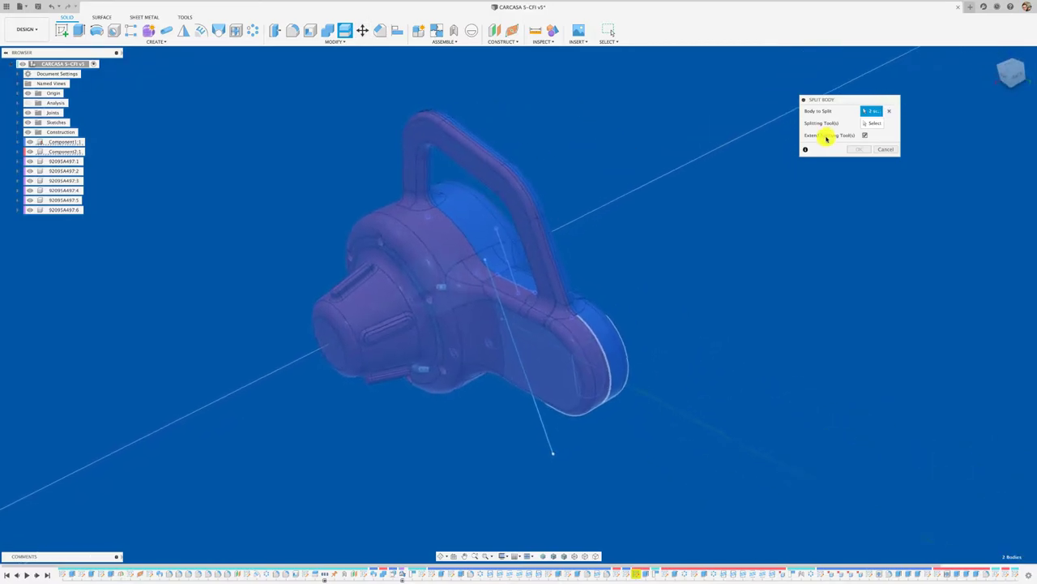
click(872, 123)
click(539, 420)
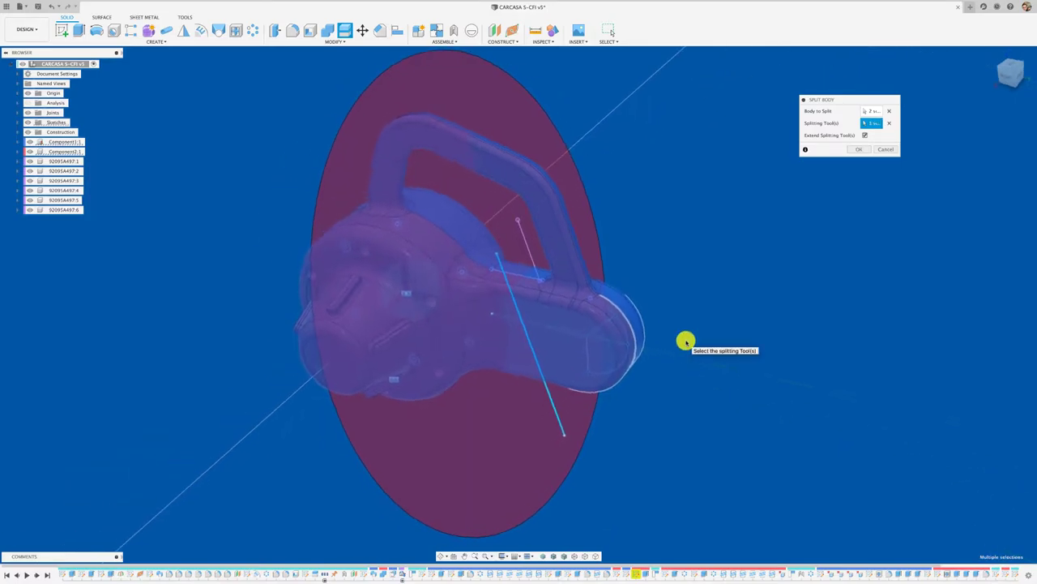
shift+middle_drag(685, 341, 760, 259)
click(851, 154)
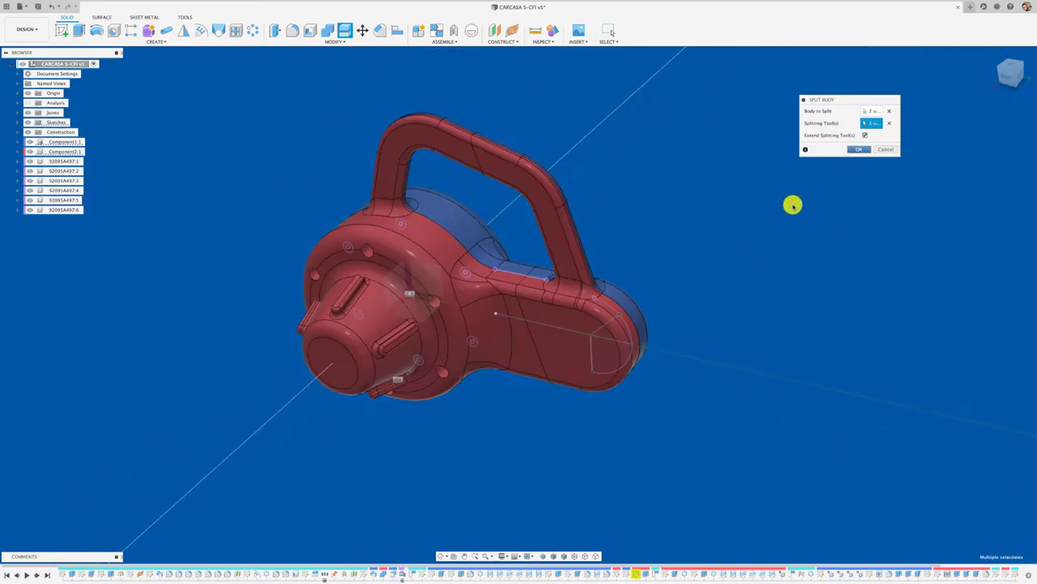
mouse_move(792, 203)
shift+middle_down()
mouse_move(540, 177)
mouse_move(546, 128)
shift+middle_up()
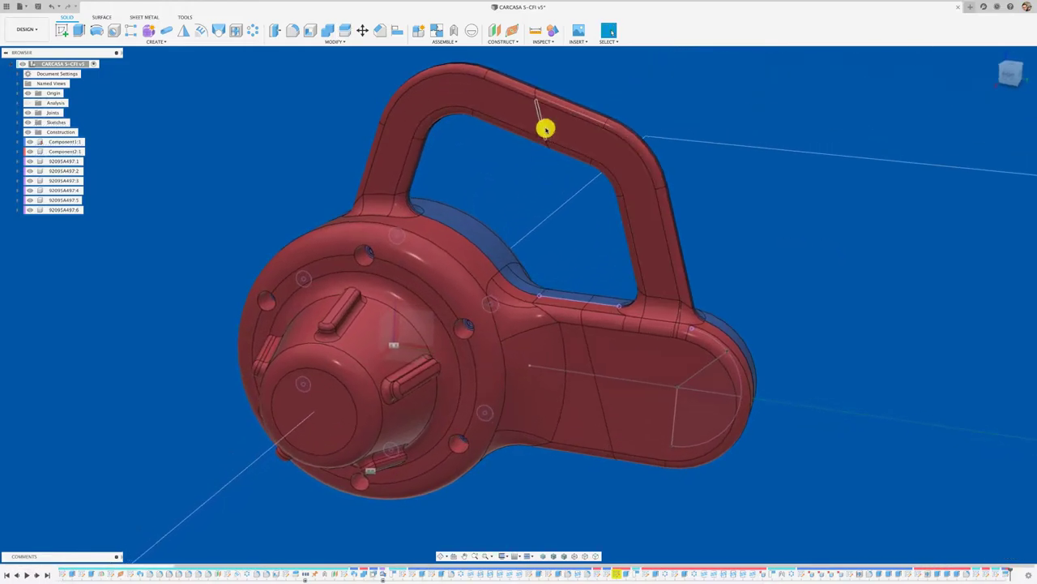
Step: Add a joined 1.0 mm circular pipe running around the full slanted split seam loop
shift+middle_drag(530, 259, 557, 255)
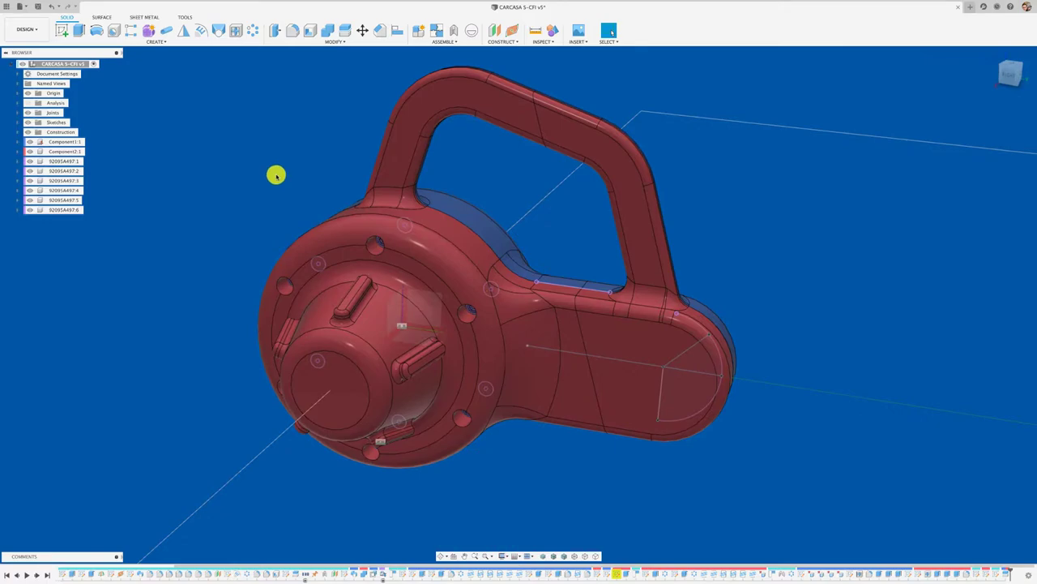
click(164, 30)
click(585, 338)
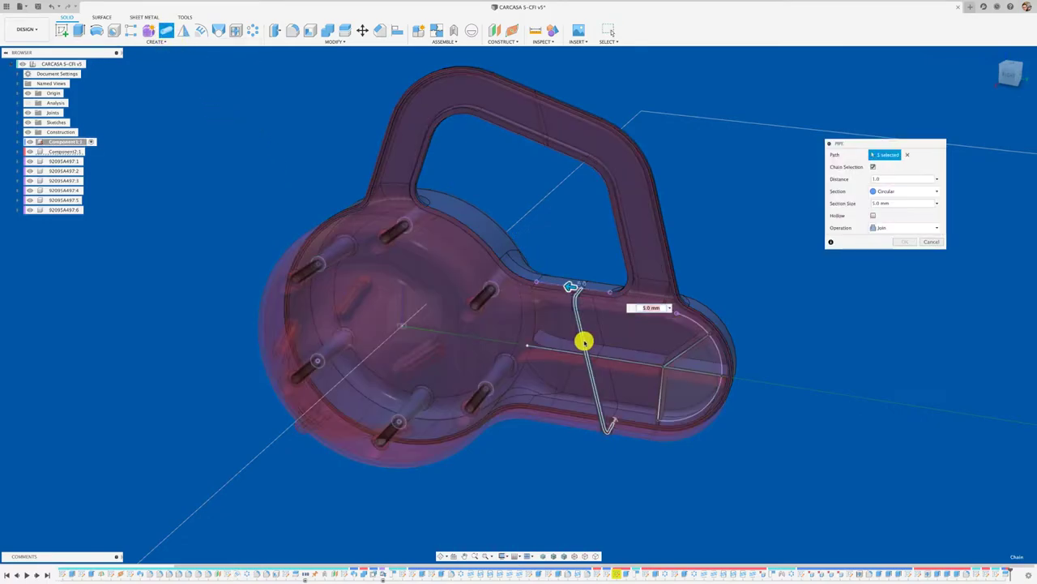
shift+middle_drag(585, 338, 589, 298)
click(590, 298)
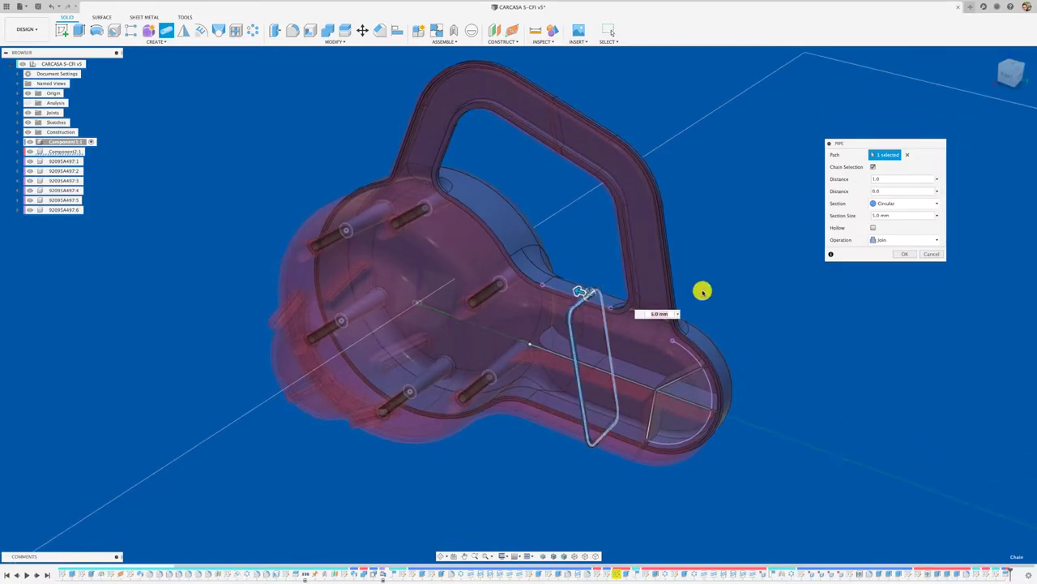
mouse_move(702, 289)
shift+middle_down()
mouse_move(811, 276)
mouse_move(847, 259)
shift+middle_up()
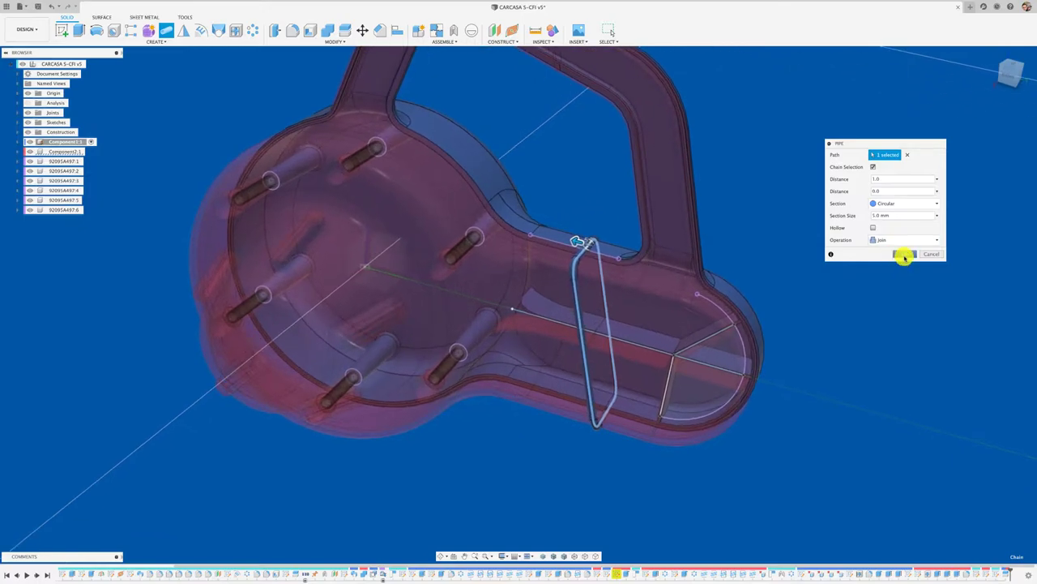
click(903, 255)
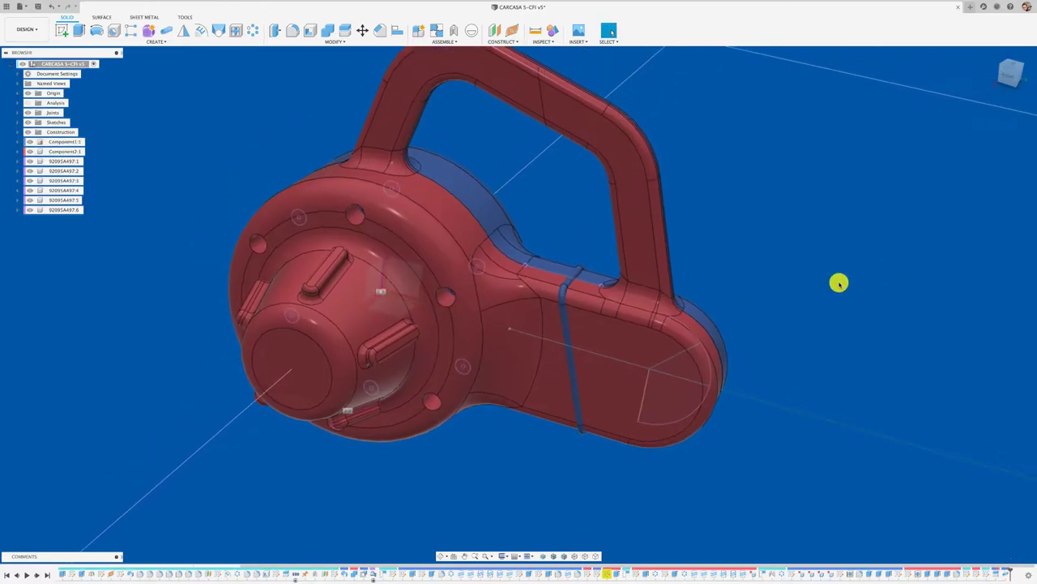
mouse_move(839, 283)
shift+middle_down()
mouse_move(773, 283)
mouse_move(838, 283)
mouse_move(773, 283)
mouse_move(830, 287)
mouse_move(702, 373)
shift+middle_up()
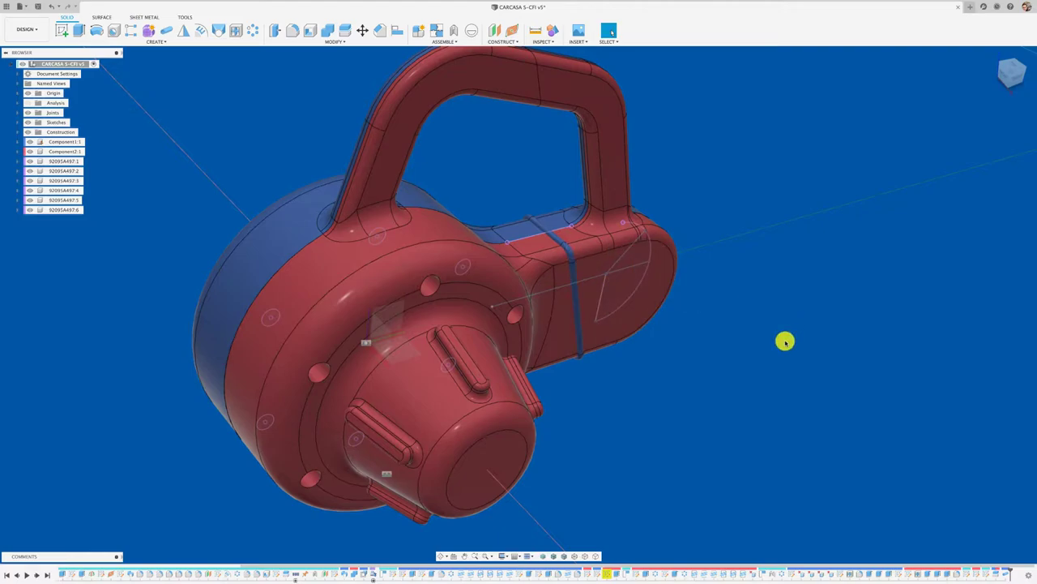
Step: Add a joined 1.0 mm circular pipe along the handle's upper seam edge
mouse_move(764, 329)
shift+middle_down()
mouse_move(538, 248)
mouse_move(378, 124)
mouse_move(216, 62)
shift+middle_up()
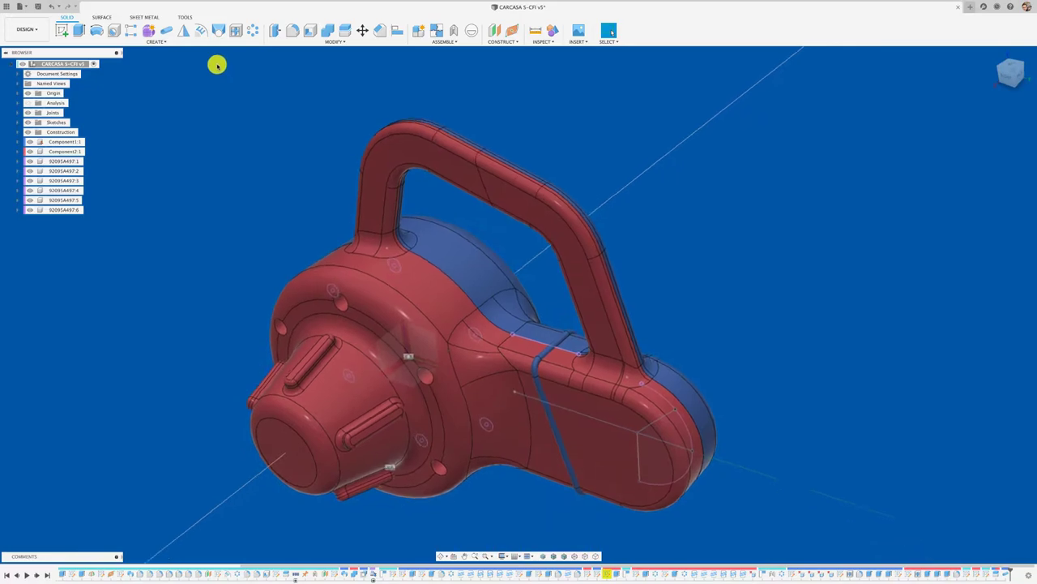
click(166, 30)
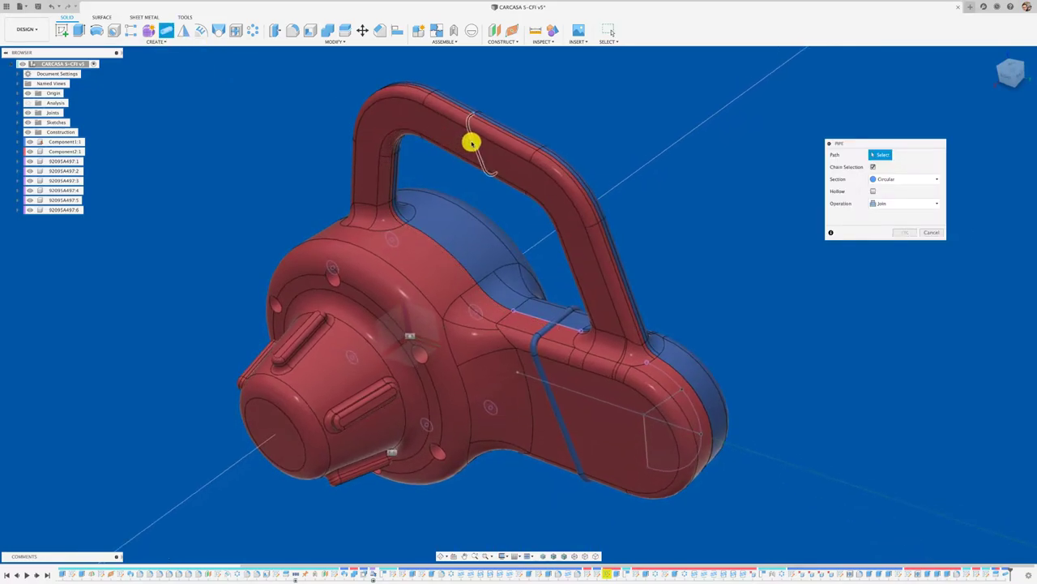
click(483, 122)
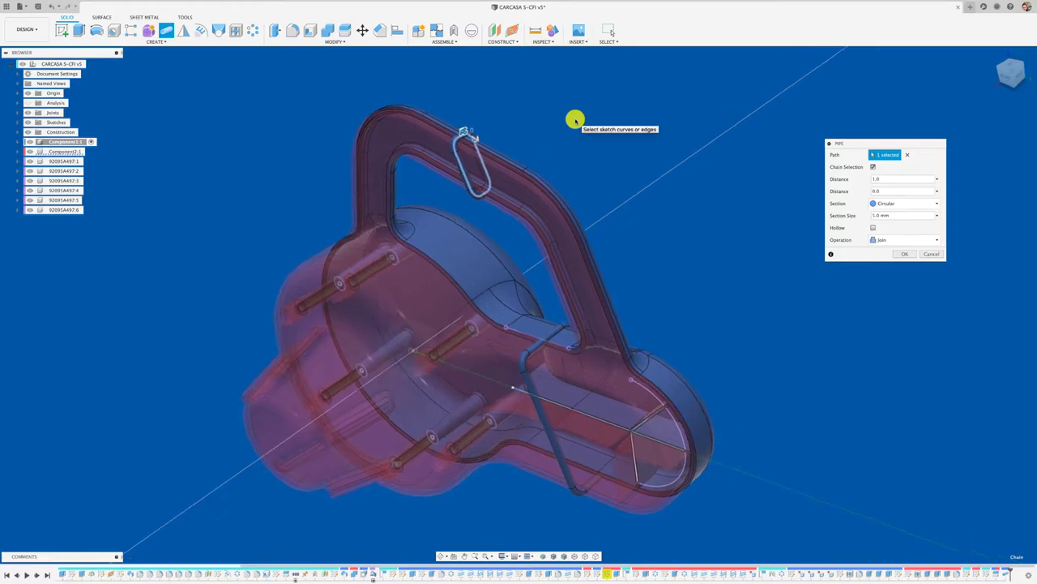
click(898, 257)
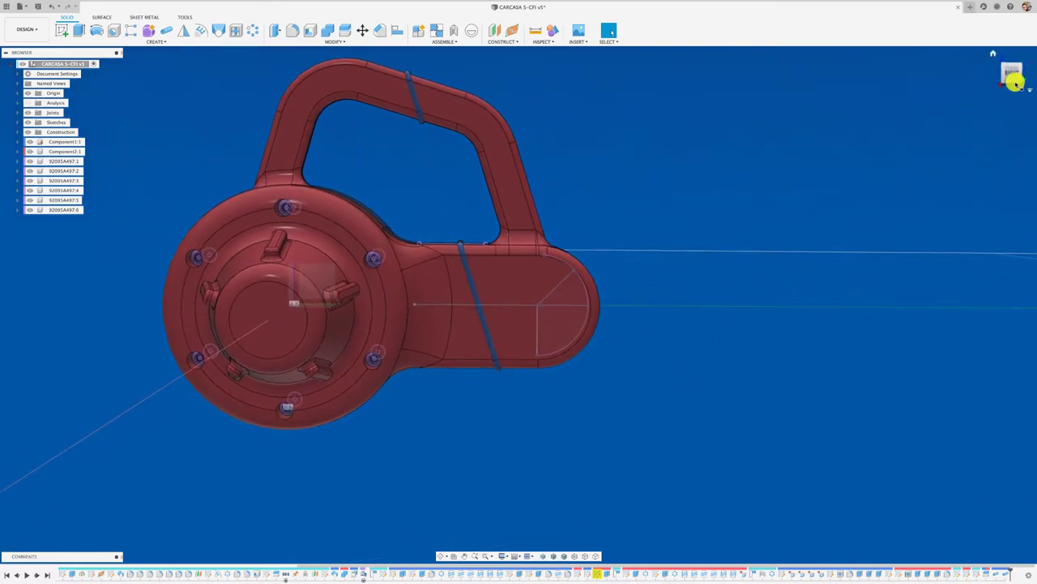
Step: From the front view, sketch a large circle on the arm face covering its rounded end
click(1011, 75)
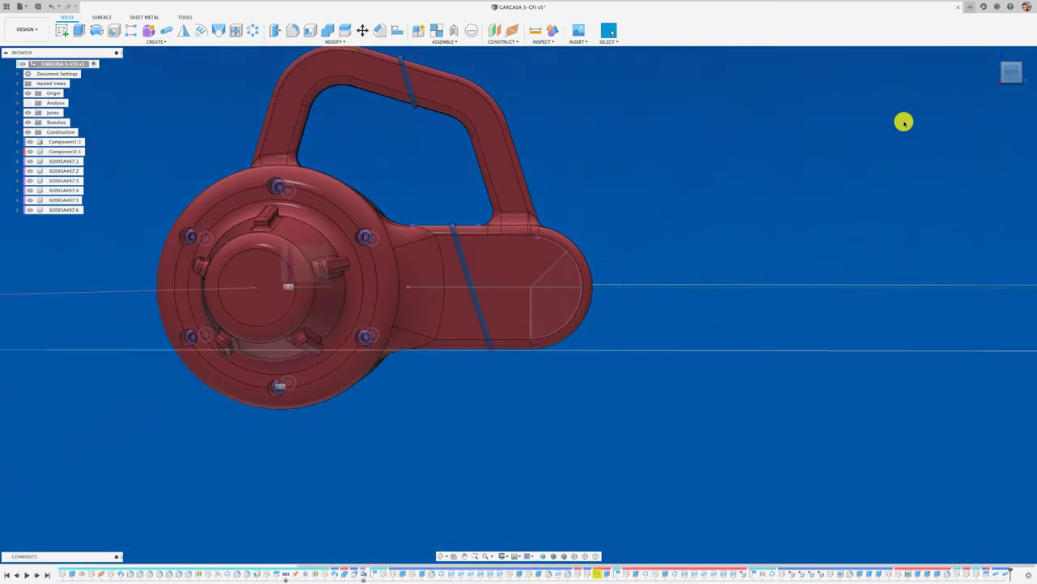
click(62, 30)
click(588, 303)
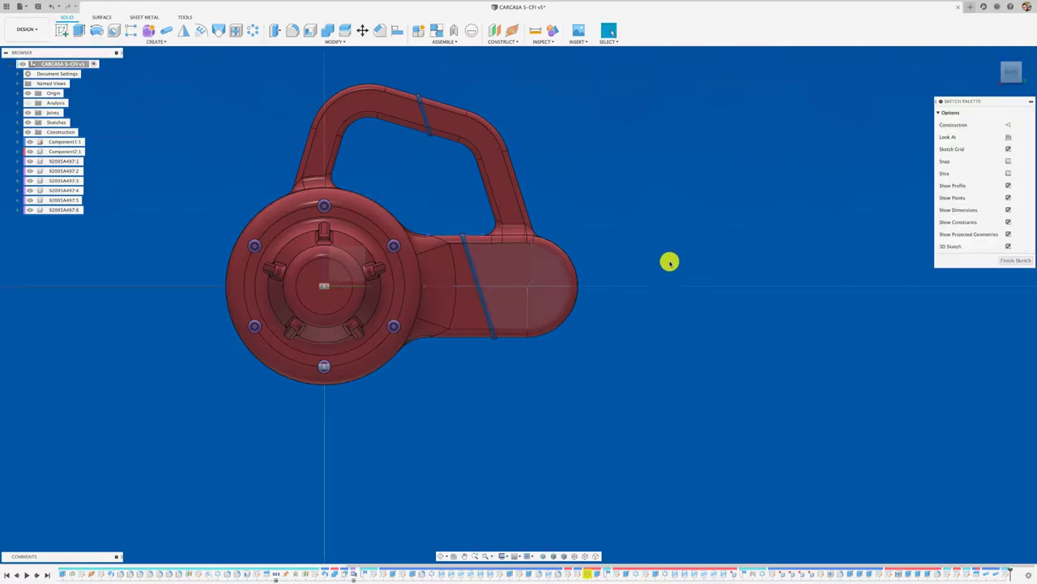
click(96, 30)
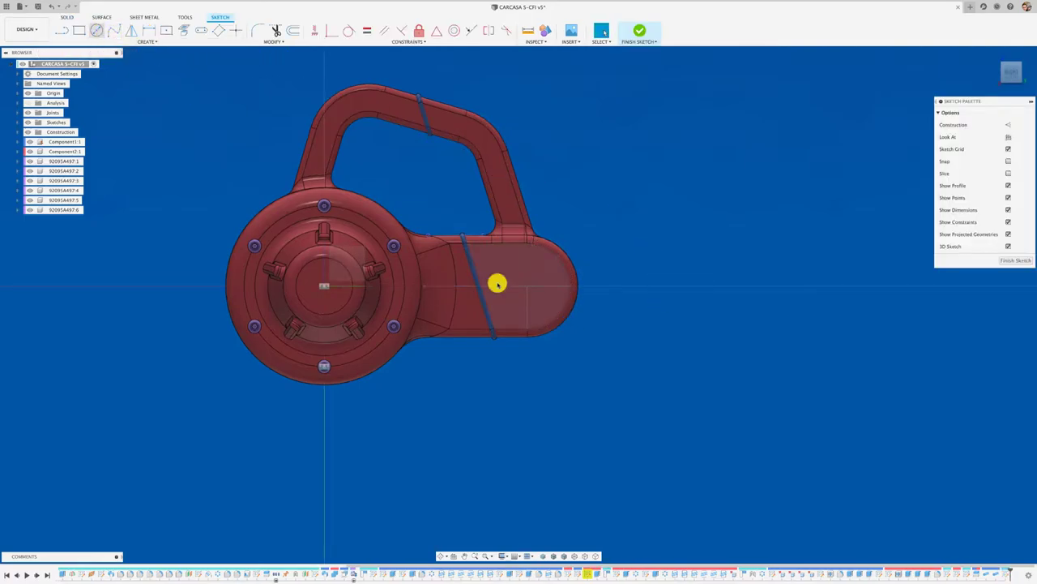
click(579, 332)
click(549, 271)
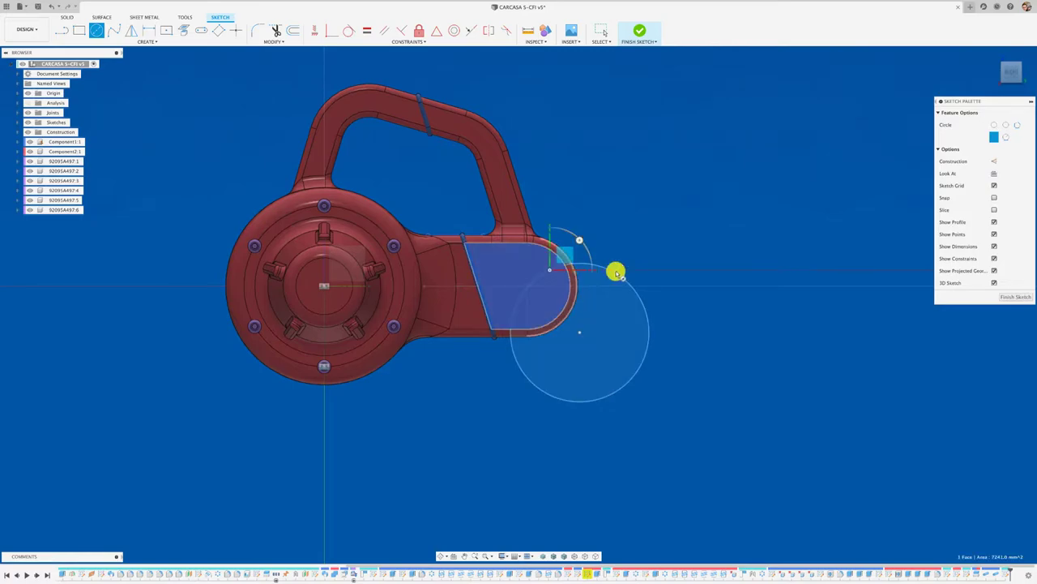
click(1004, 300)
mouse_move(746, 289)
shift+middle_down()
mouse_move(612, 225)
mouse_move(239, 81)
mouse_move(224, 57)
mouse_move(235, 57)
shift+middle_up()
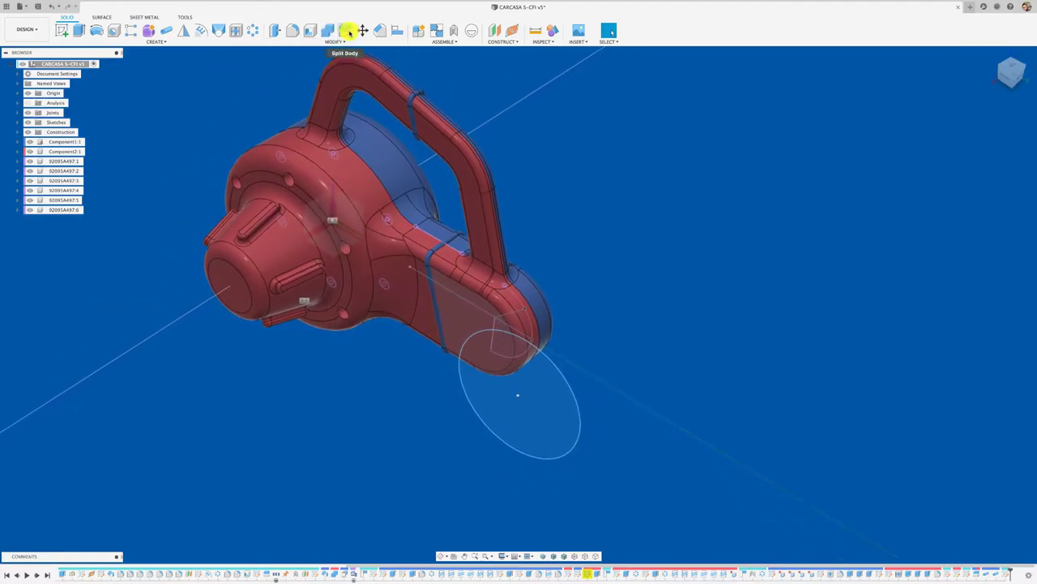
Step: Split the arm bodies with the new circle, extended as a cutter, creating a curved seam at the rounded end
click(345, 29)
click(486, 293)
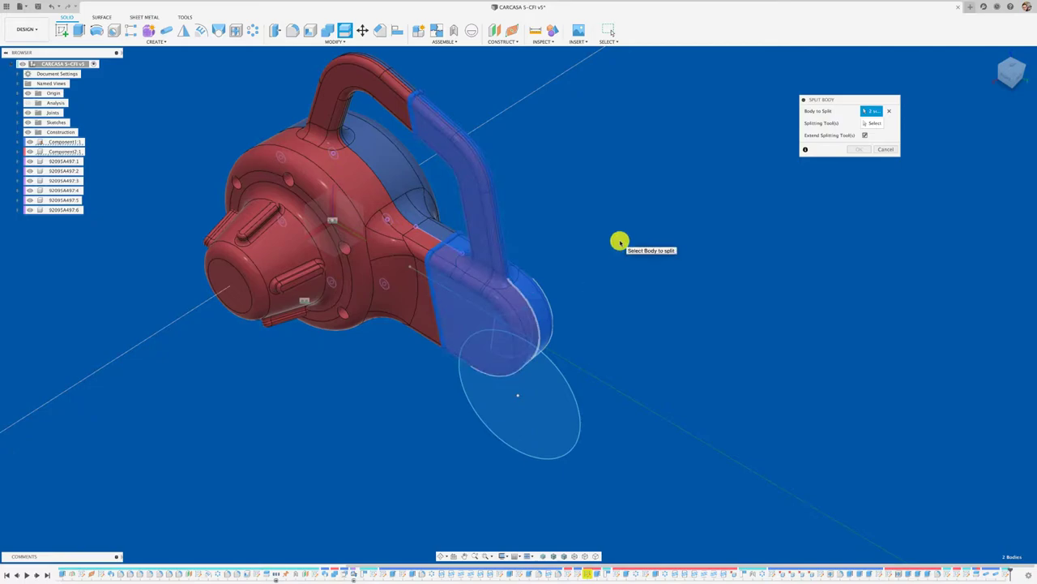
click(870, 126)
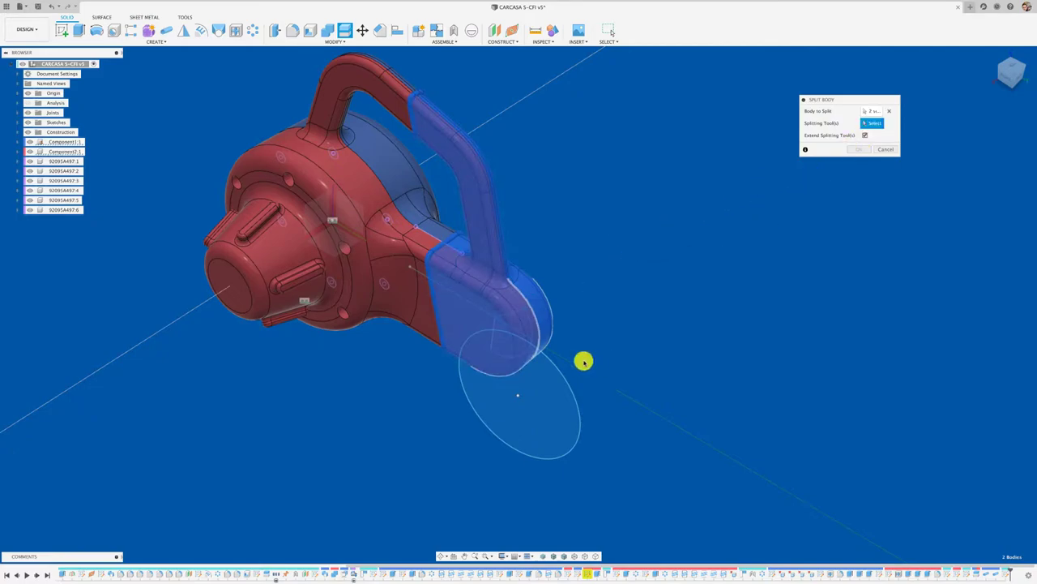
click(551, 358)
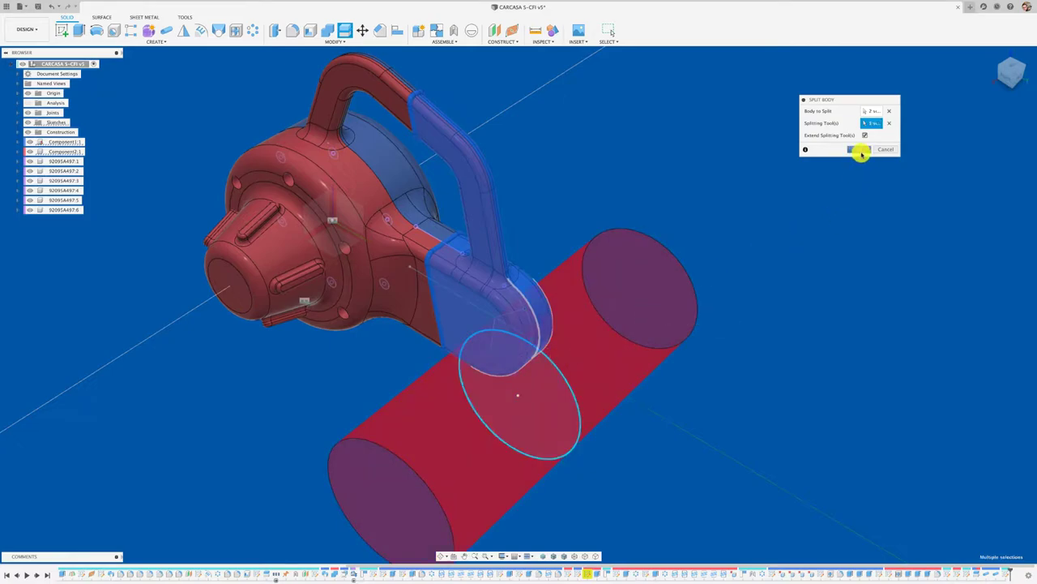
key(Return)
mouse_move(695, 265)
shift+middle_down()
mouse_move(672, 283)
mouse_move(321, 100)
shift+middle_up()
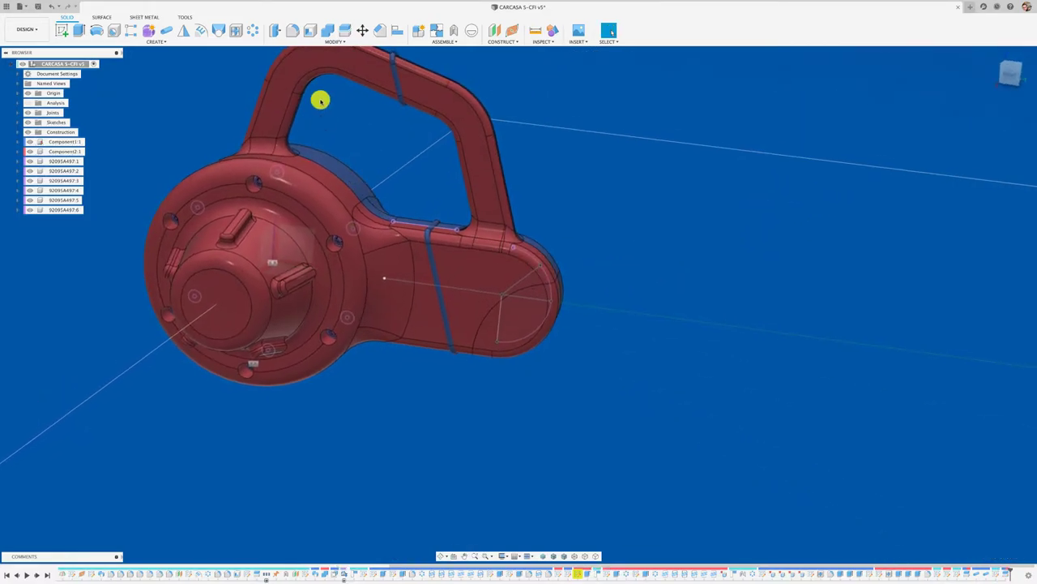
Step: Add a 2 mm circular pipe along the curved seam across the arm's rounded end
click(167, 32)
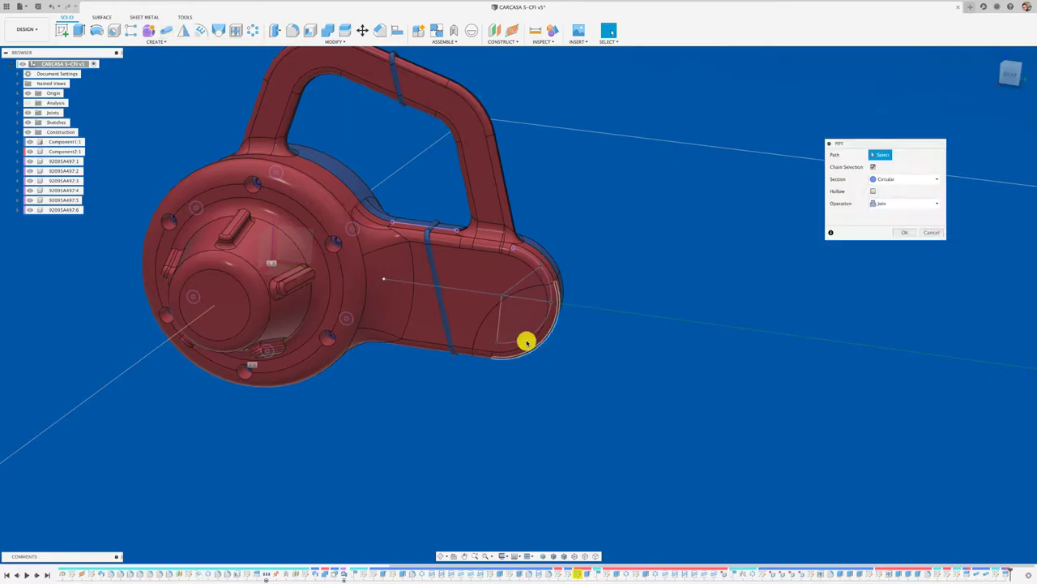
click(480, 324)
mouse_move(479, 321)
shift+middle_down()
mouse_move(498, 324)
mouse_move(410, 341)
shift+middle_up()
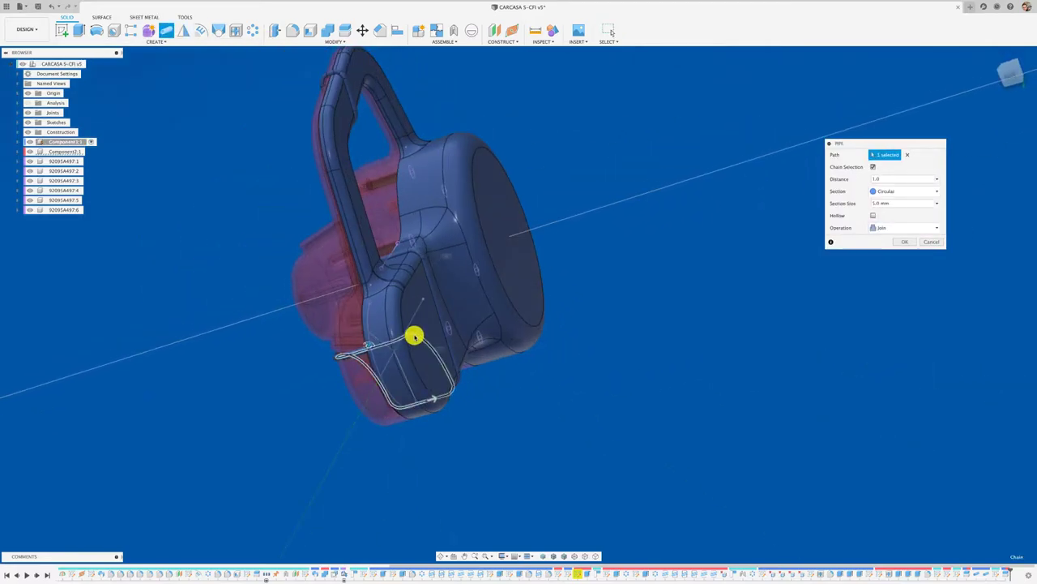
mouse_move(475, 365)
shift+middle_down()
mouse_move(637, 375)
mouse_move(882, 282)
shift+middle_up()
text(7)
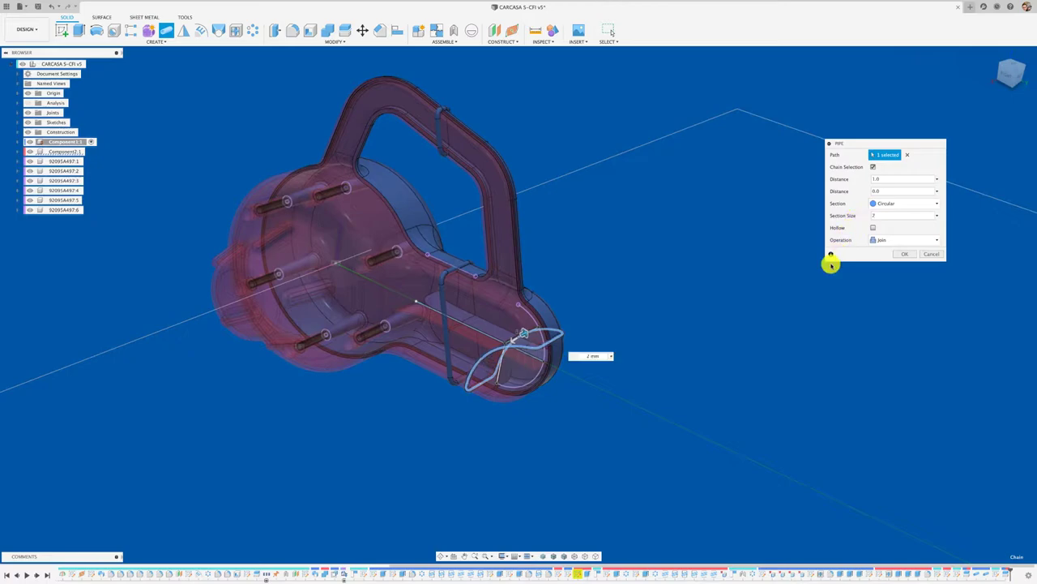
click(903, 256)
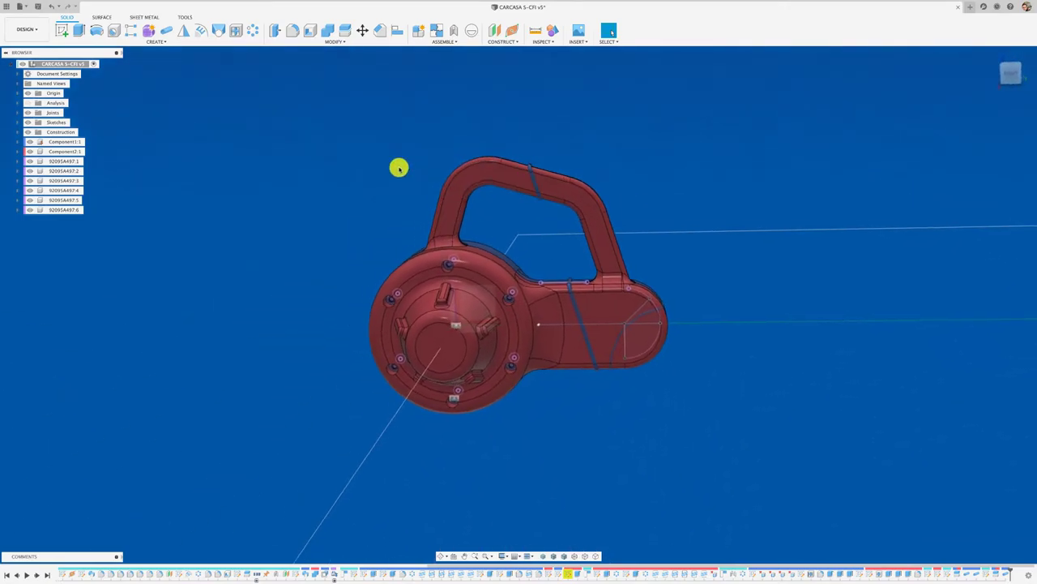
Step: Turn to the casing's front view and begin a new sketch
click(1009, 75)
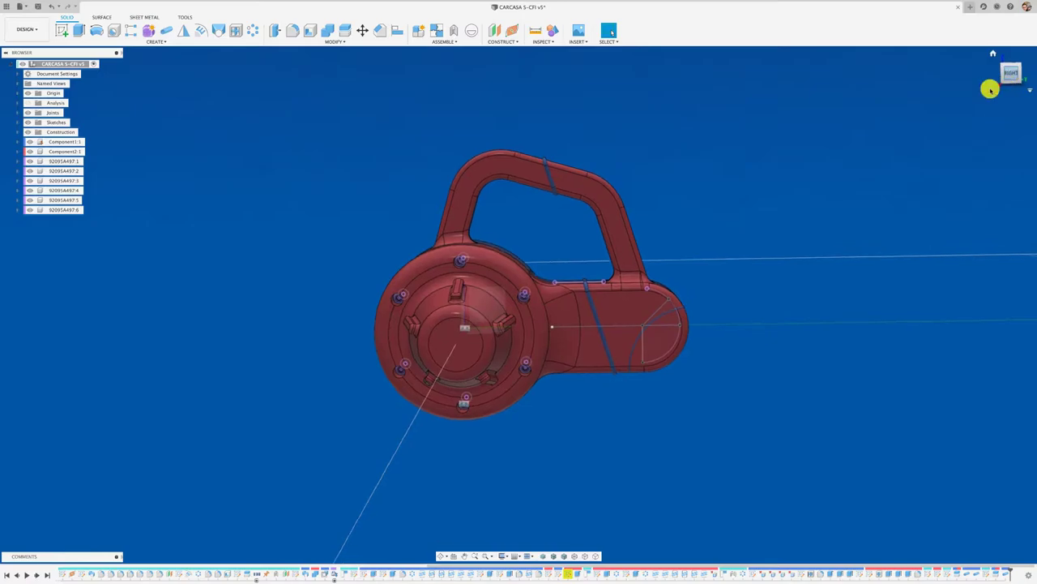
click(64, 33)
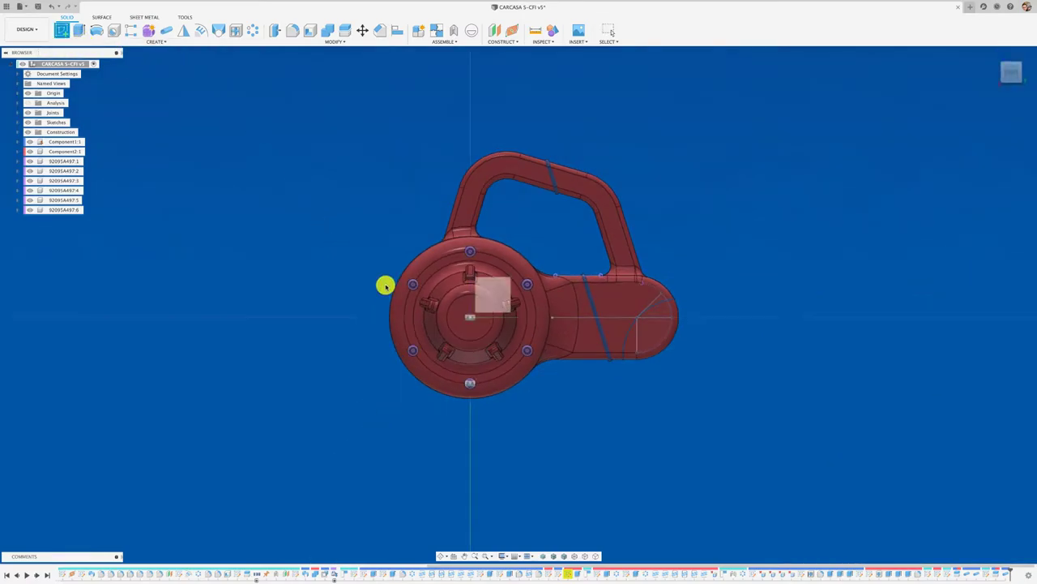
Step: On the front plane, draw a two-segment line from upper left through the hub centre to lower right
click(461, 328)
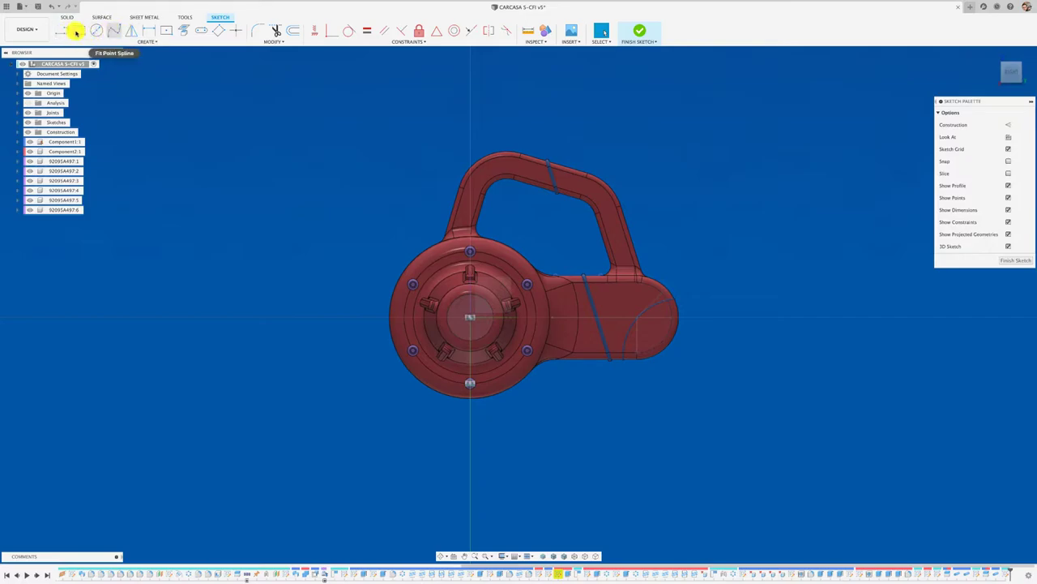
click(63, 30)
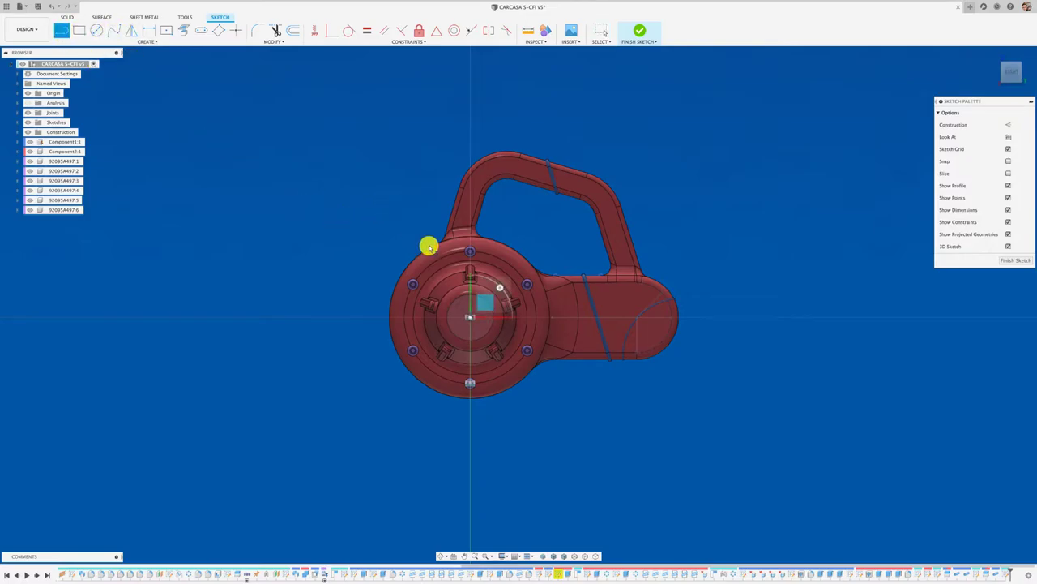
click(367, 190)
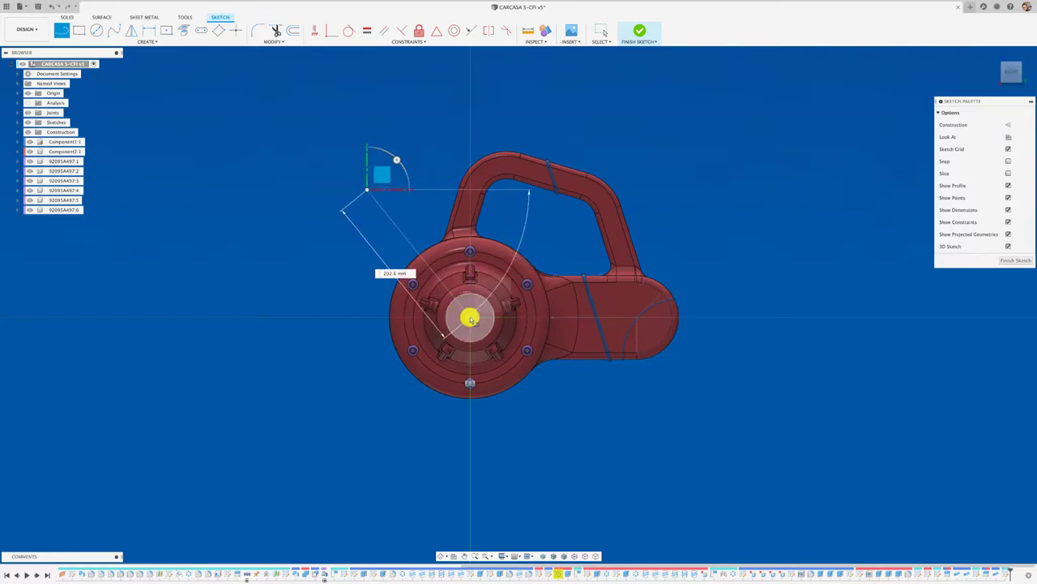
mouse_move(470, 318)
mouse_down()
mouse_move(545, 329)
mouse_move(631, 417)
mouse_up()
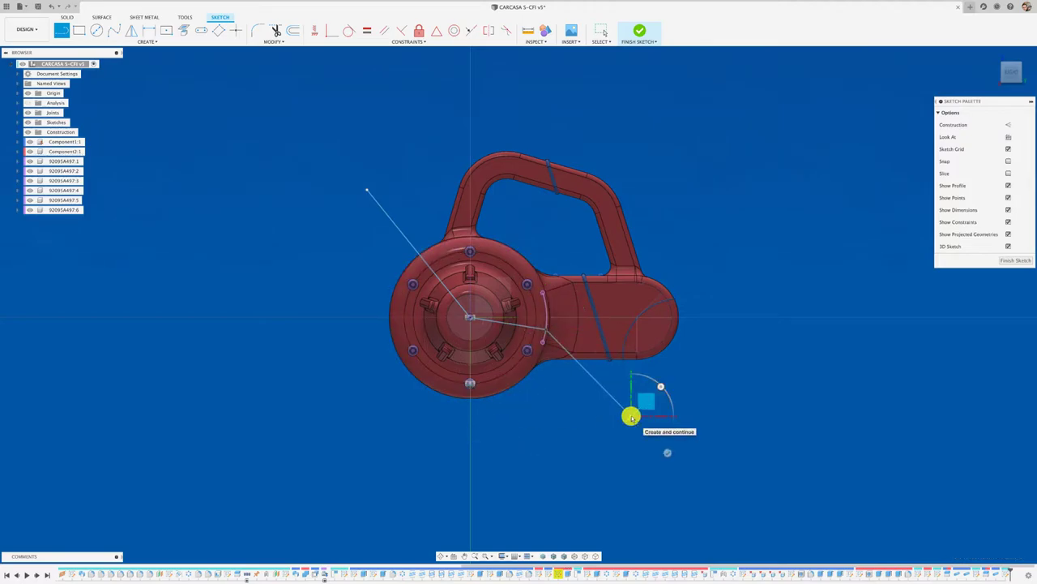
click(475, 316)
key(Escape)
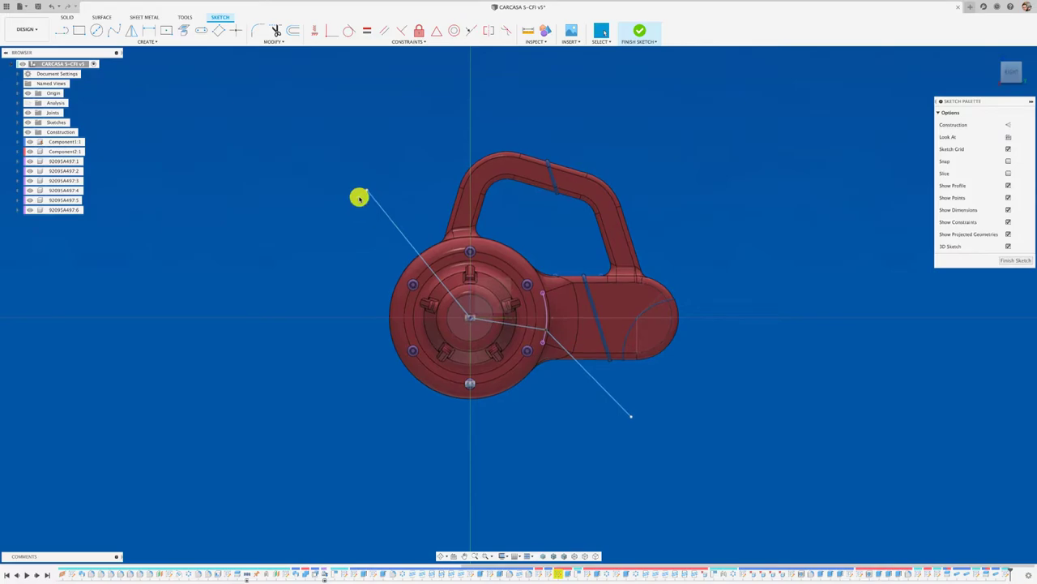
scroll(359, 196, up, 3)
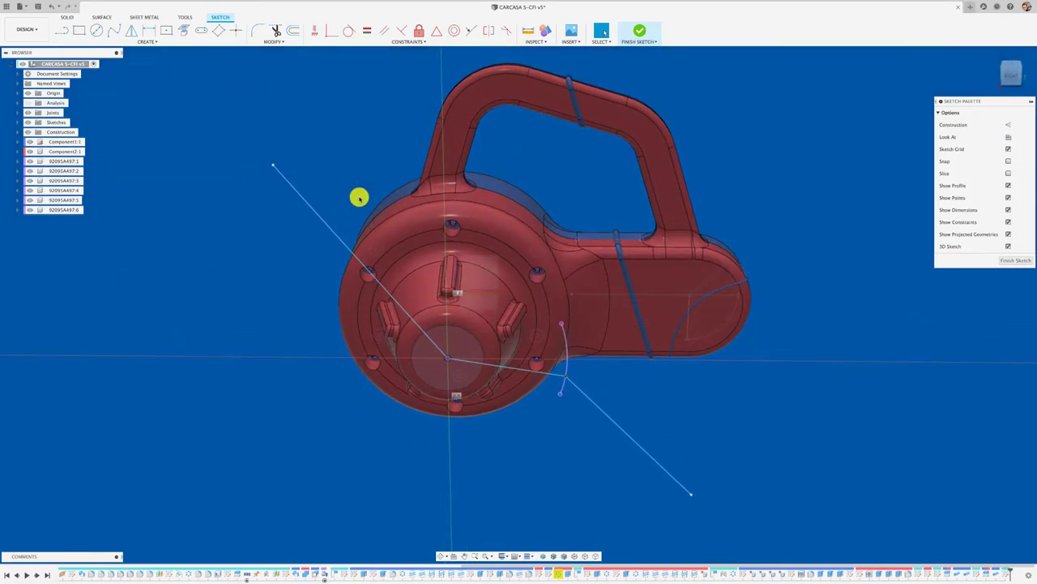
Step: Fillet the line's bend at the hub centre with an enlarged radius, then finish the sketch
click(255, 30)
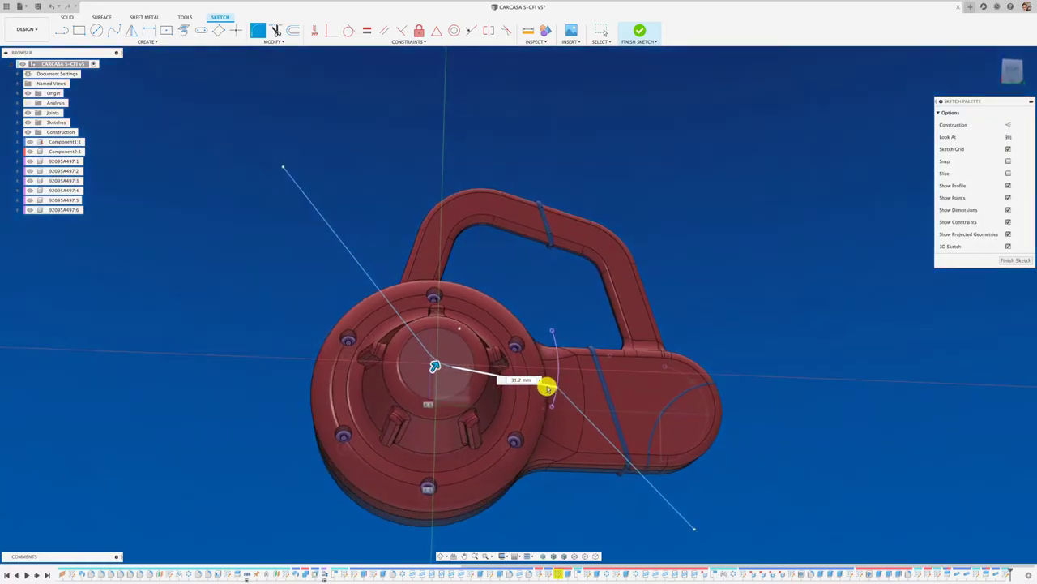
click(547, 387)
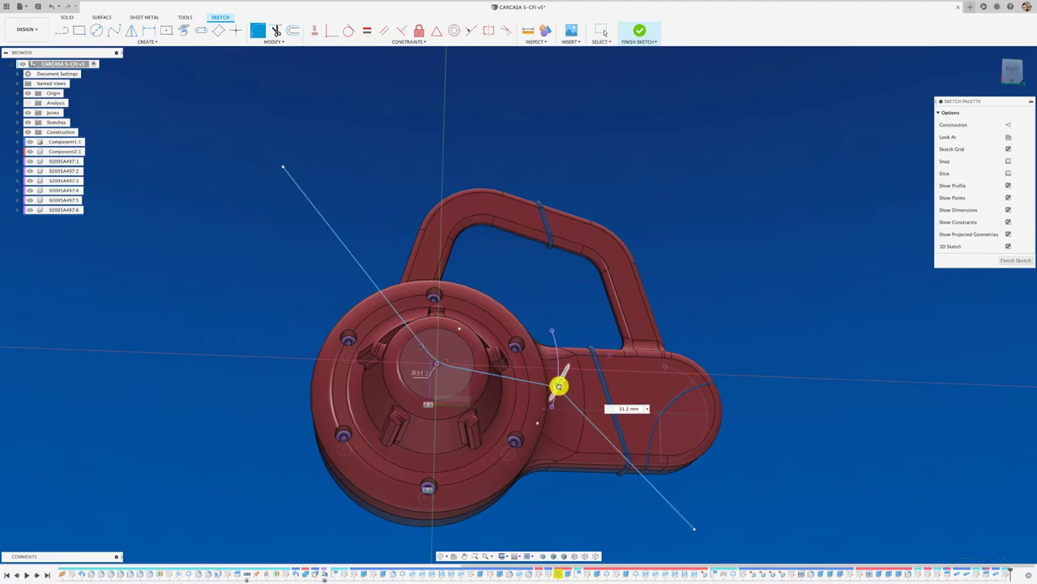
drag(560, 386, 558, 390)
mouse_move(753, 343)
shift+middle_down()
mouse_move(948, 280)
mouse_move(984, 130)
mouse_move(1011, 102)
mouse_move(1012, 76)
shift+middle_up()
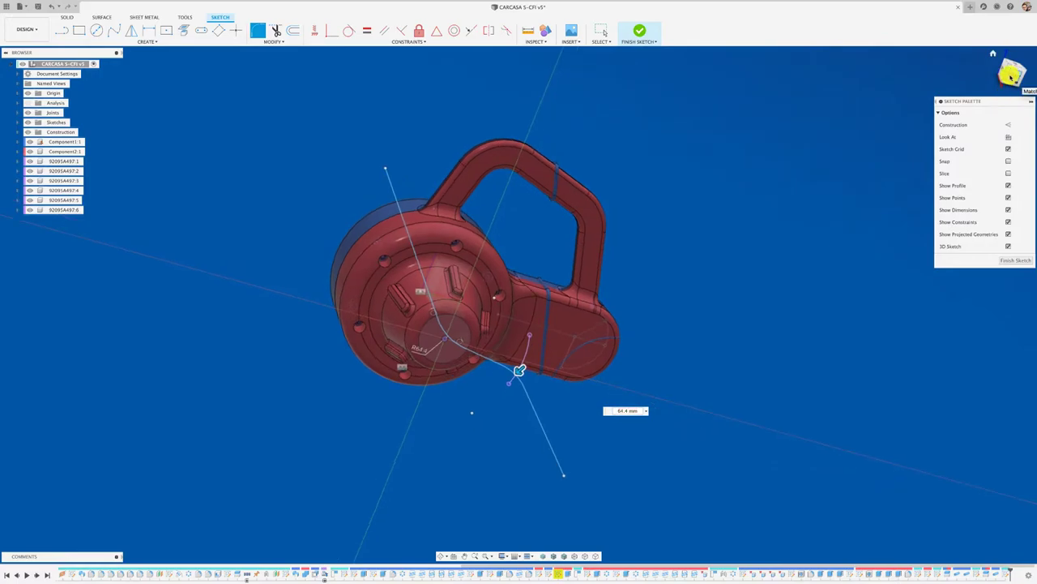
click(1011, 75)
click(1023, 261)
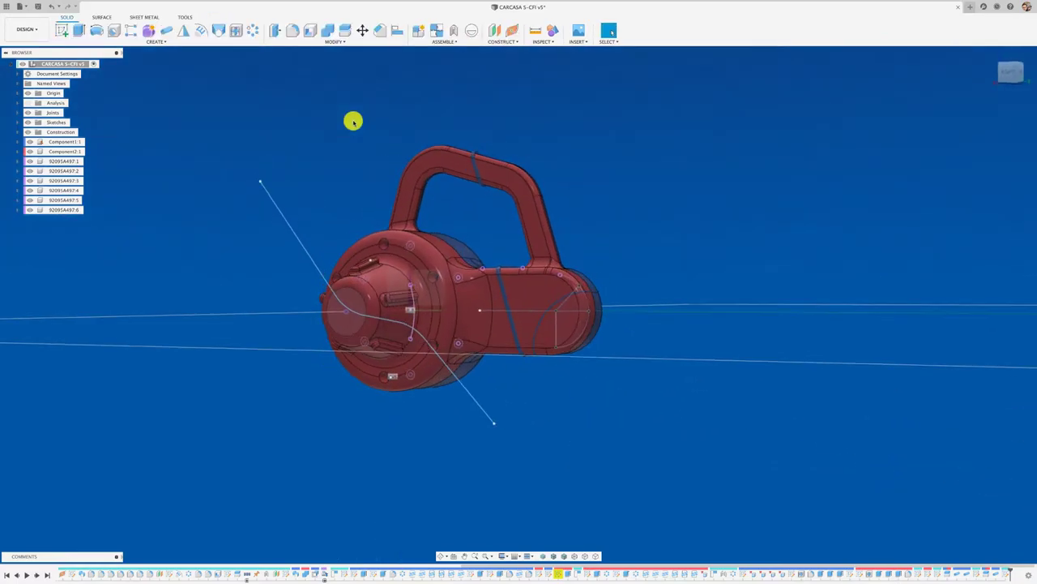
Step: Split the casing body using the filleted diagonal sketch line as the splitting tool
click(347, 31)
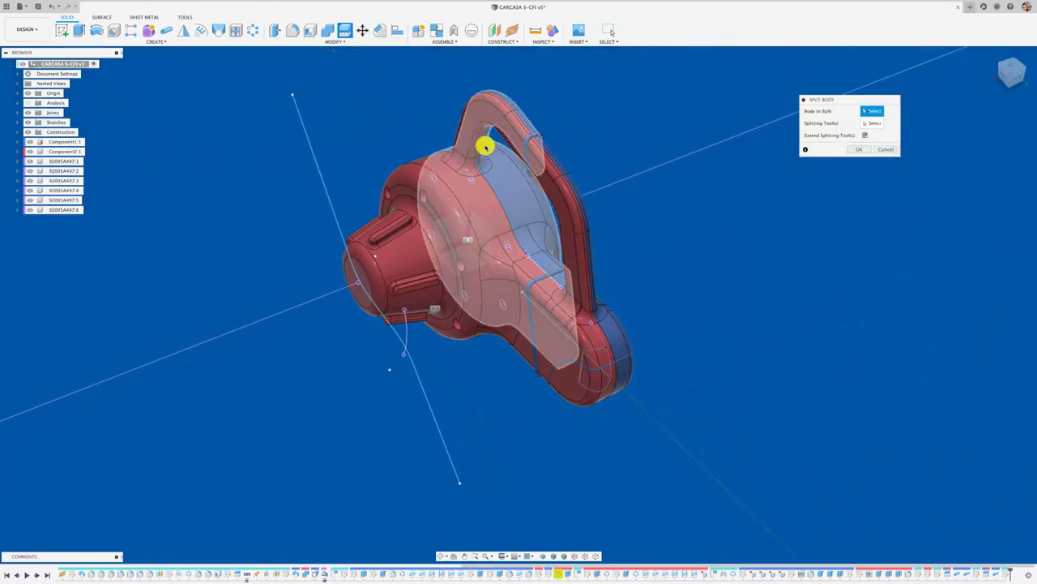
click(445, 178)
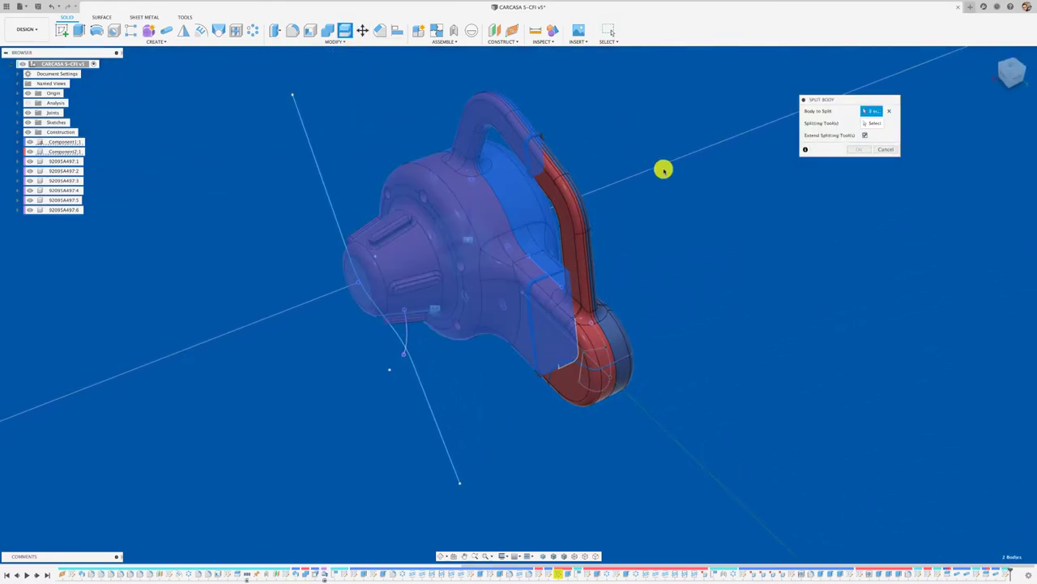
click(324, 171)
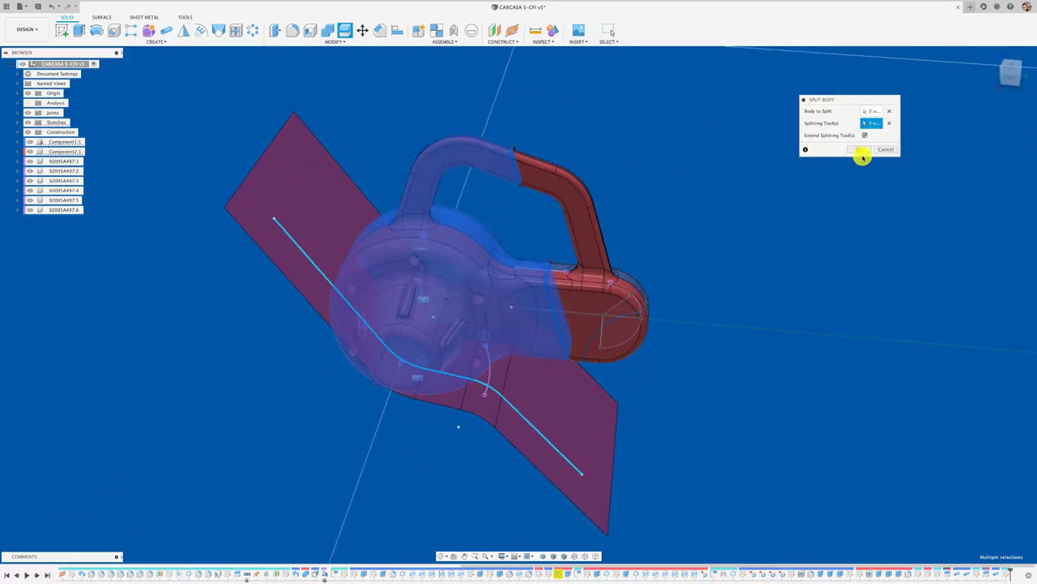
key(Return)
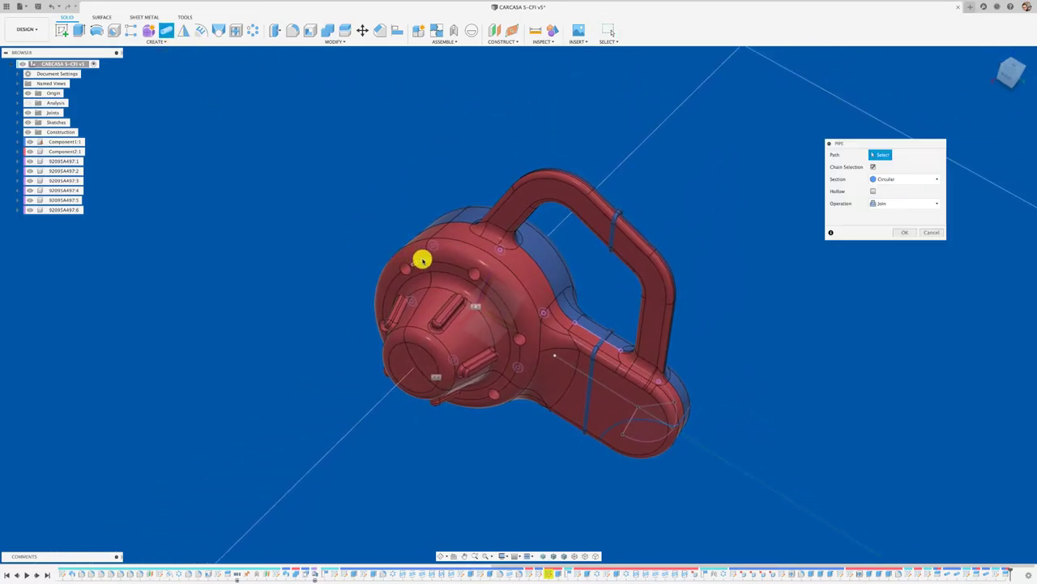
Step: Run a square-section pipe along the new curved diagonal seam
click(450, 211)
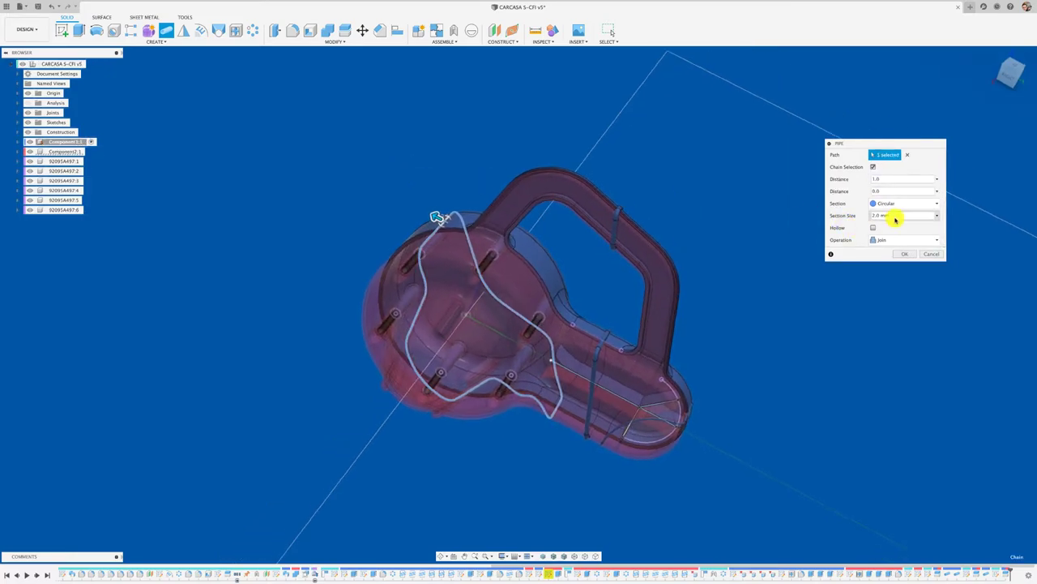
click(934, 203)
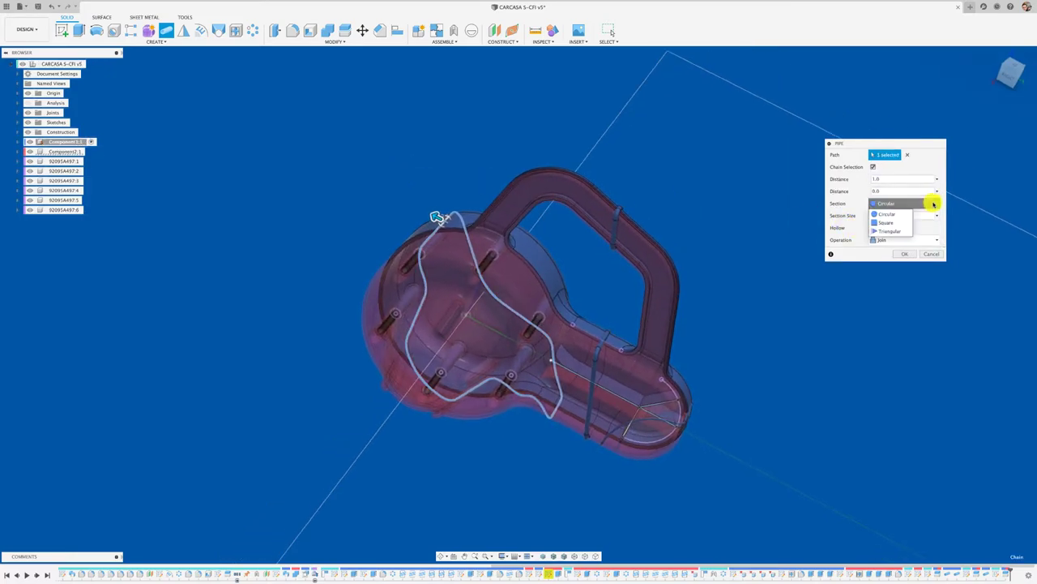
click(889, 222)
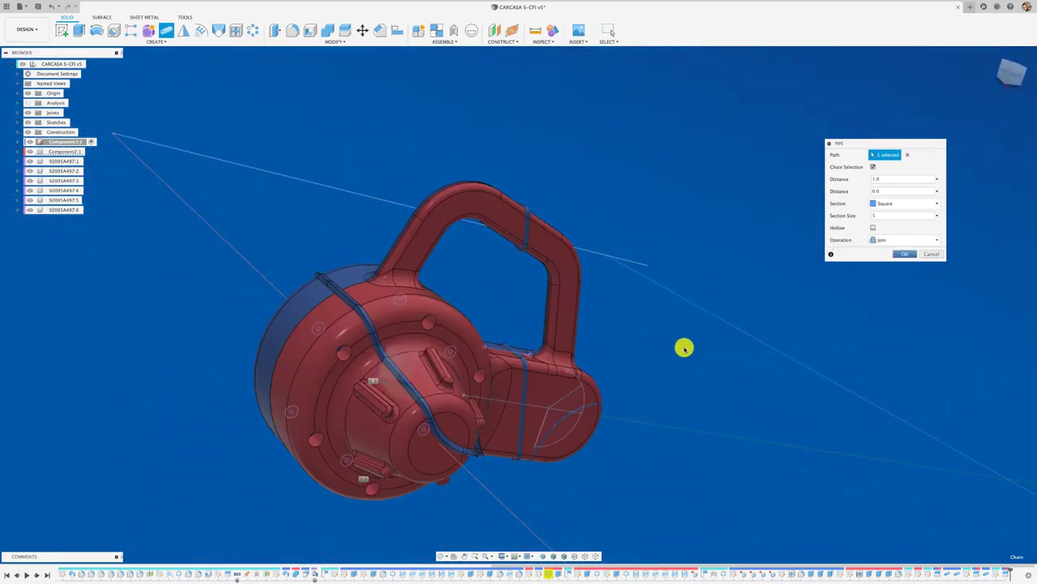
key(Return)
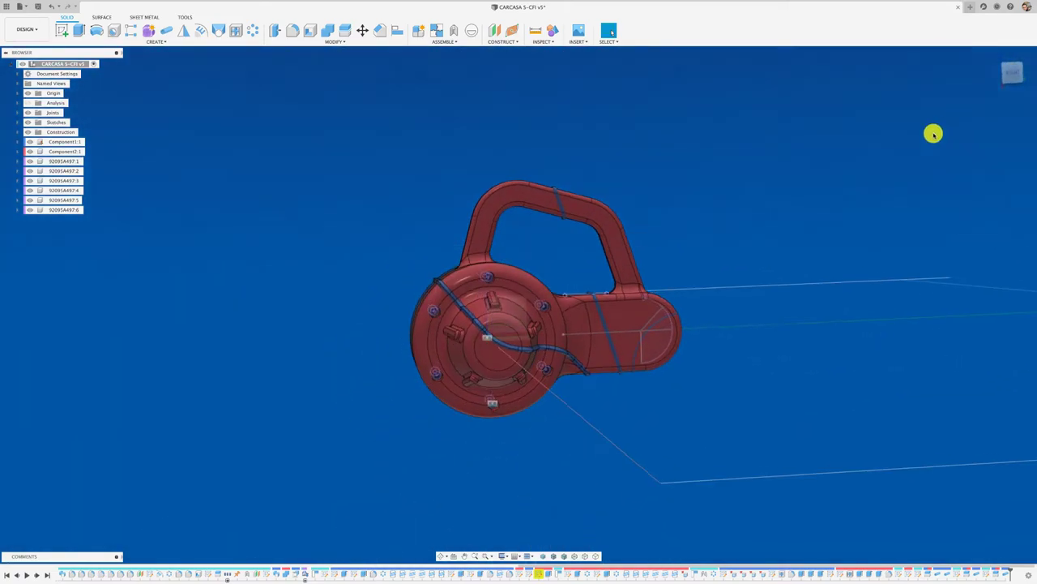
Step: Turn the view to face the housing straight on from the front
click(1012, 76)
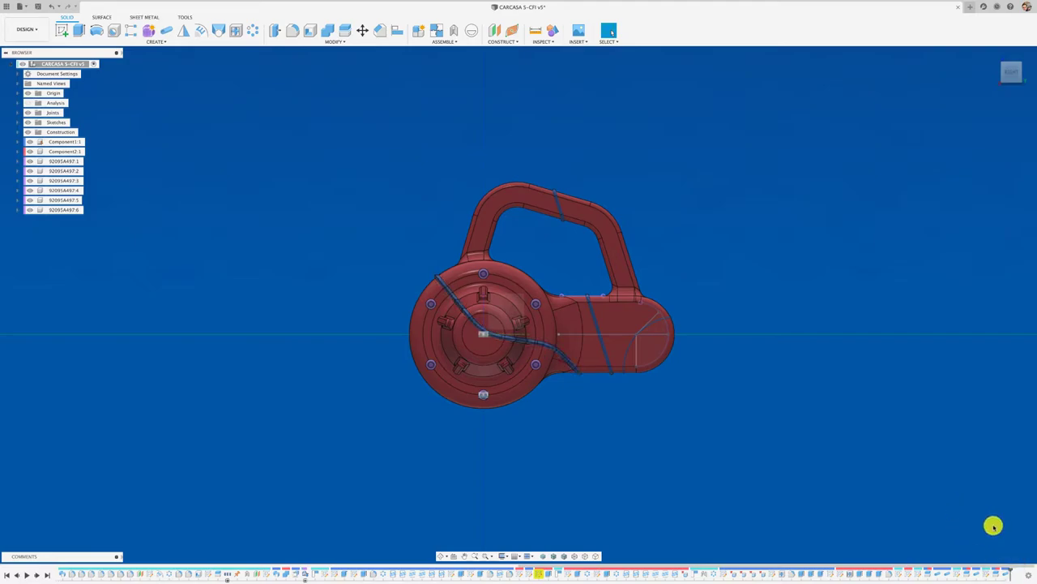
Step: Edit the Pipe4 feature so its cross-section is circular instead of square
right_click(1005, 574)
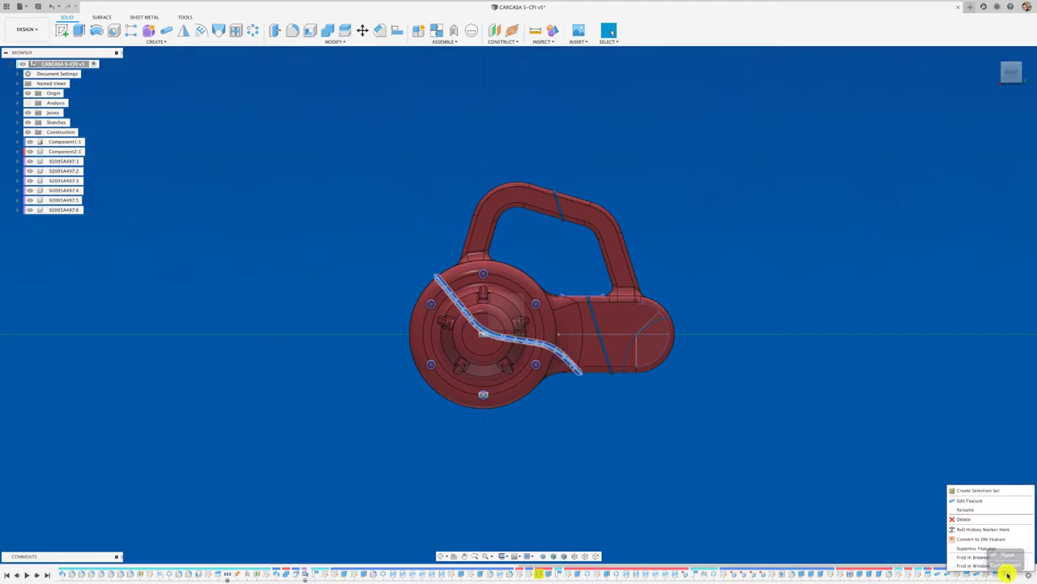
click(967, 500)
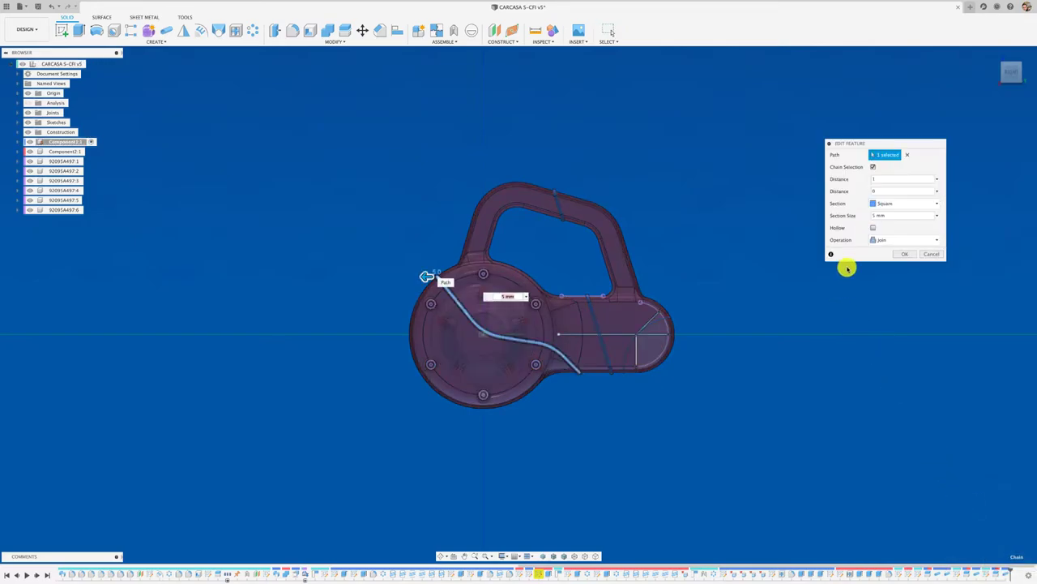
click(907, 205)
click(889, 215)
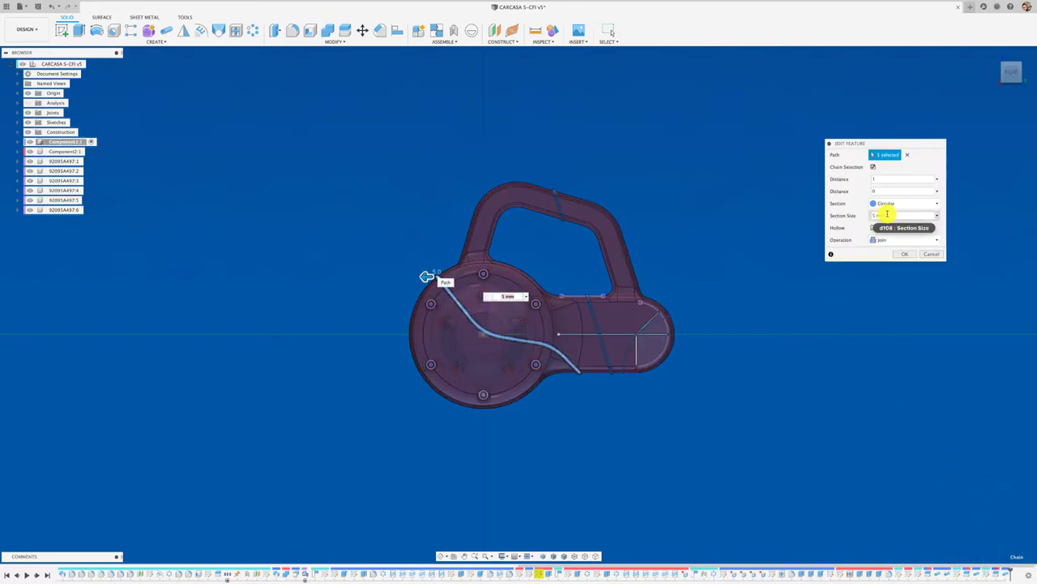
click(908, 254)
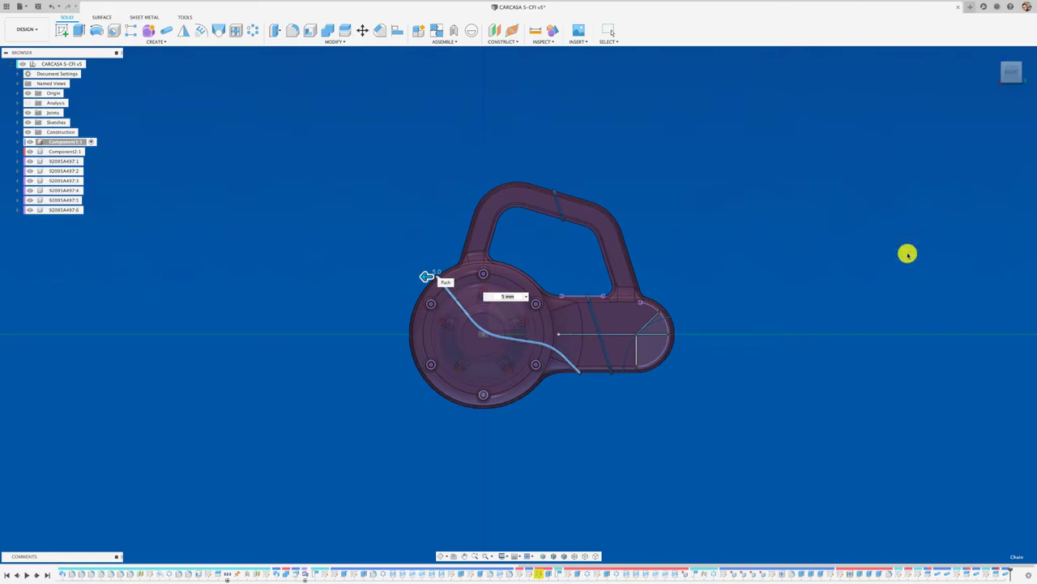
shift+scroll(570, 436, down, 5)
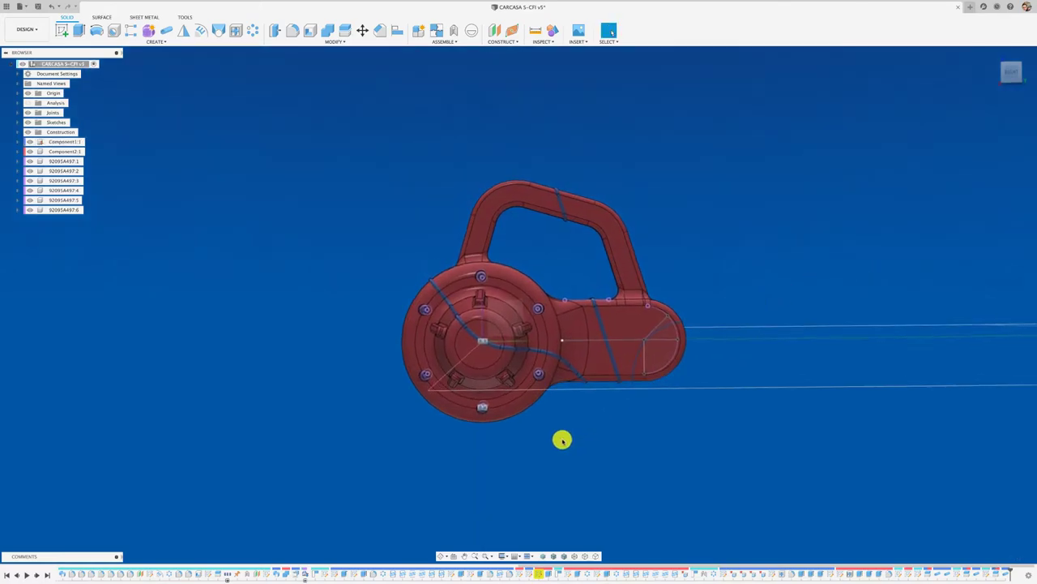
shift+scroll(306, 222, down, 5)
shift+scroll(306, 222, down, 5)
shift+scroll(305, 222, down, 3)
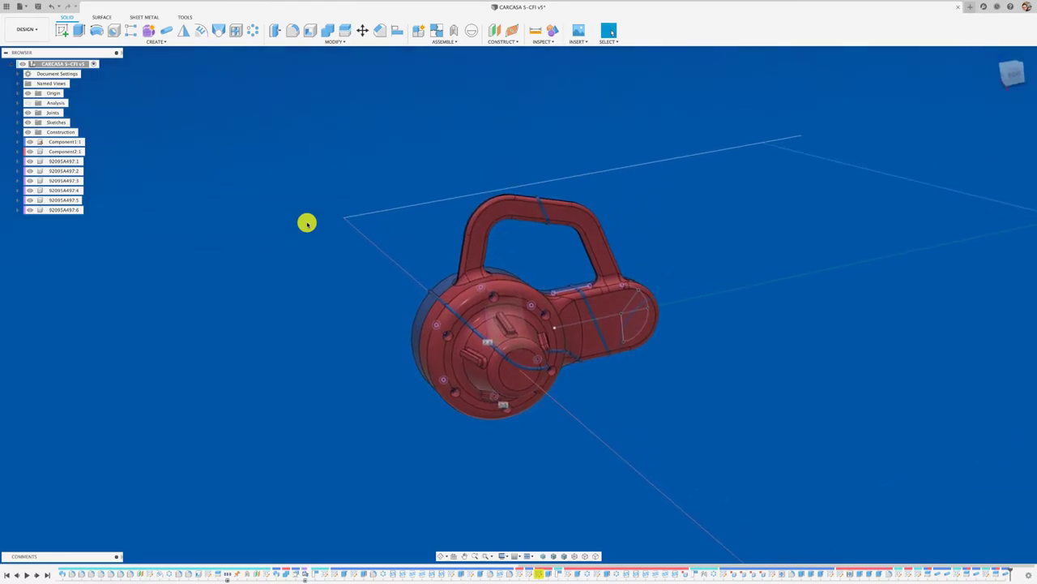
shift+scroll(306, 223, down, 3)
shift+scroll(305, 222, down, 3)
shift+scroll(305, 222, down, 3)
shift+scroll(306, 223, down, 3)
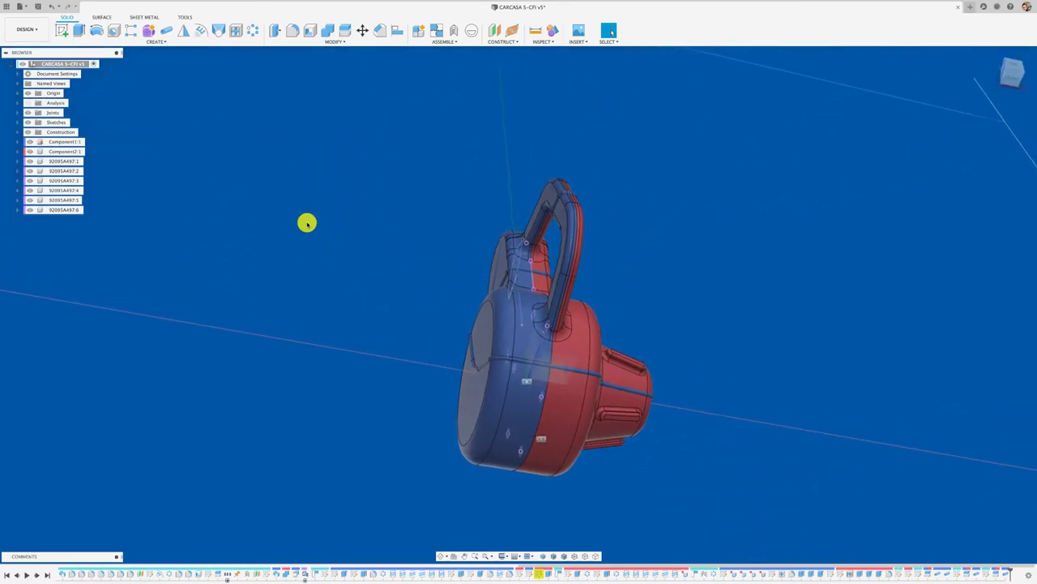
shift+scroll(307, 223, down, 3)
shift+scroll(306, 223, down, 3)
shift+scroll(307, 223, down, 3)
shift+scroll(306, 223, down, 3)
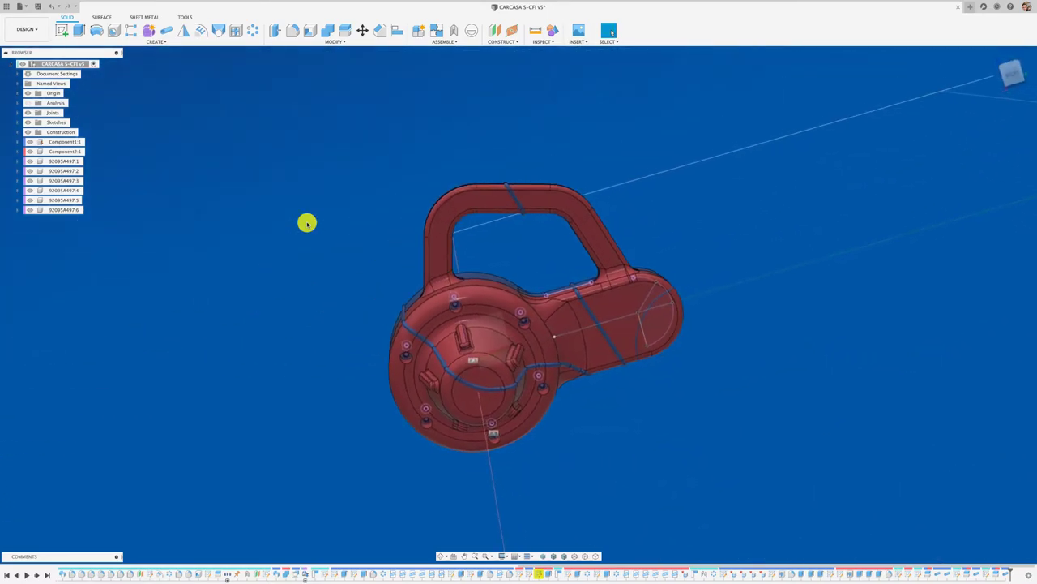
shift+scroll(306, 223, down, 3)
shift+scroll(306, 223, down, 3)
shift+scroll(280, 189, down, 3)
shift+middle_drag(280, 189, 790, 105)
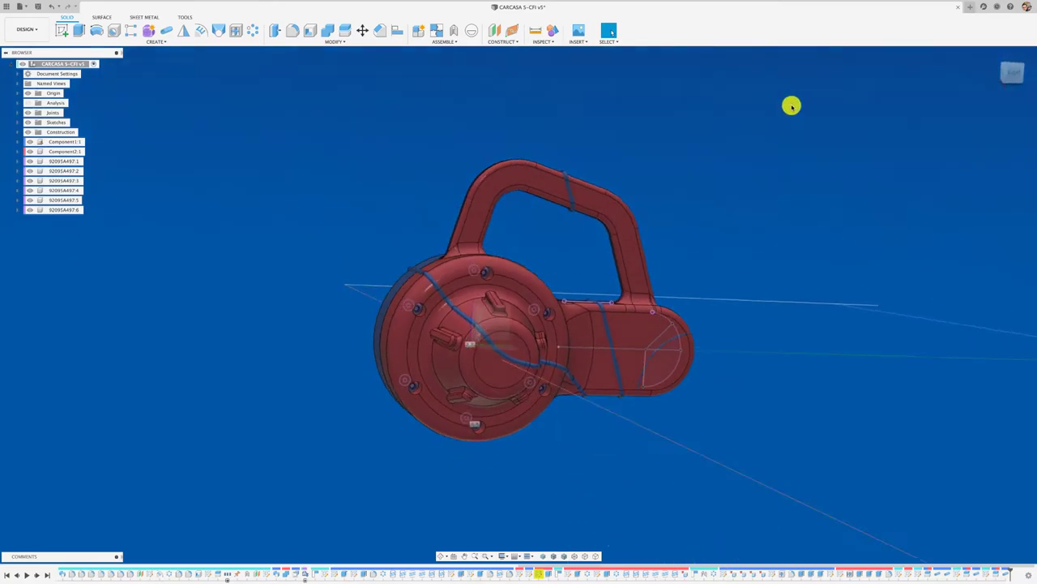
click(1009, 72)
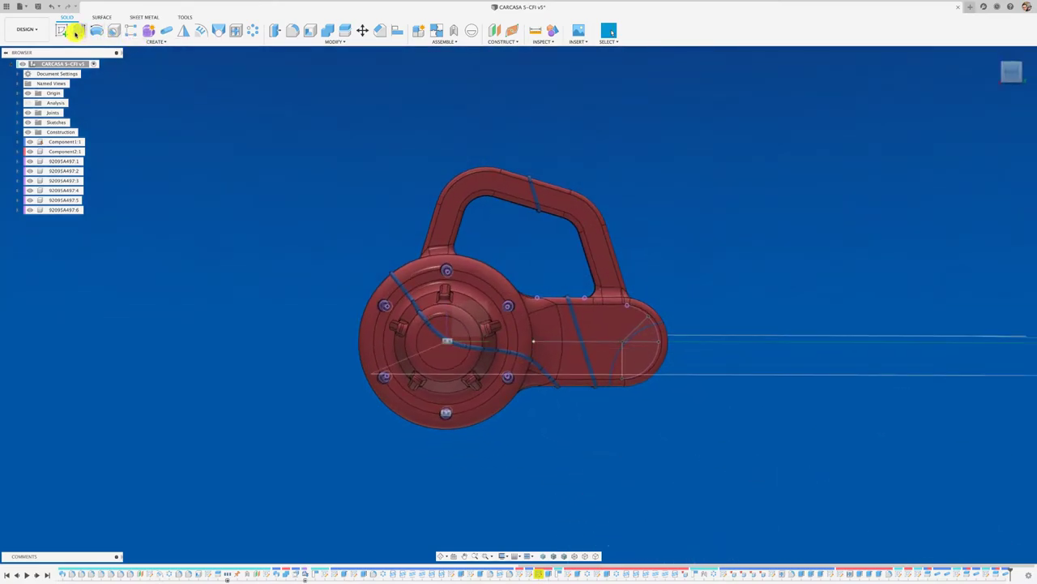
Step: Start a sketch on the front face and draw a four-point spline across the hub
click(64, 30)
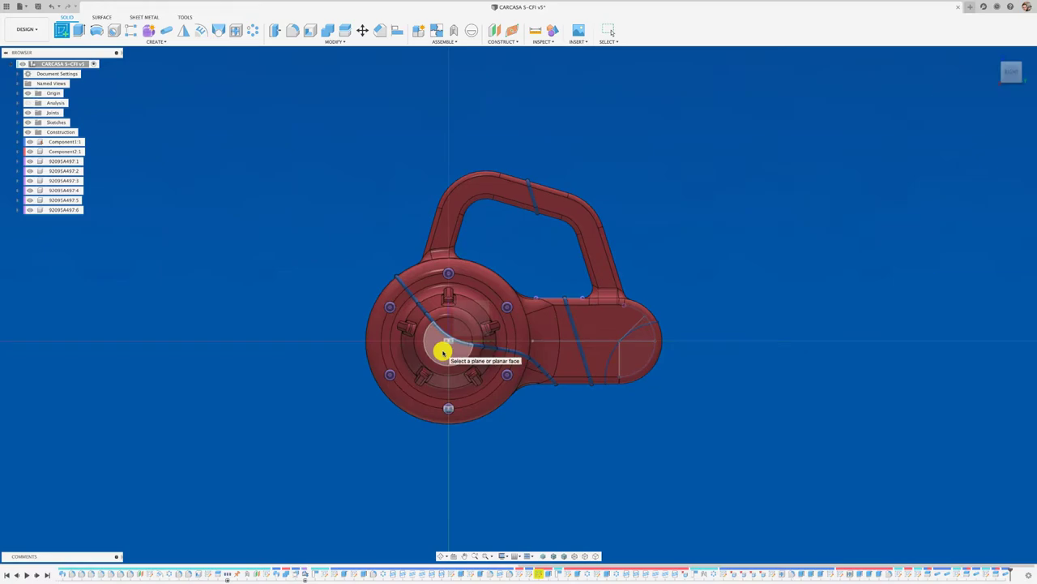
click(442, 351)
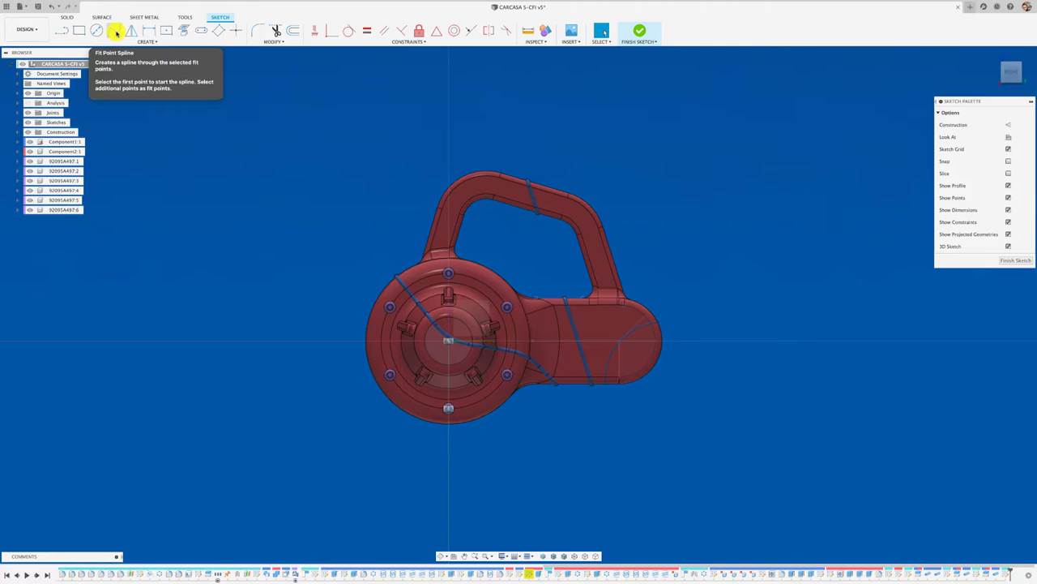
click(116, 32)
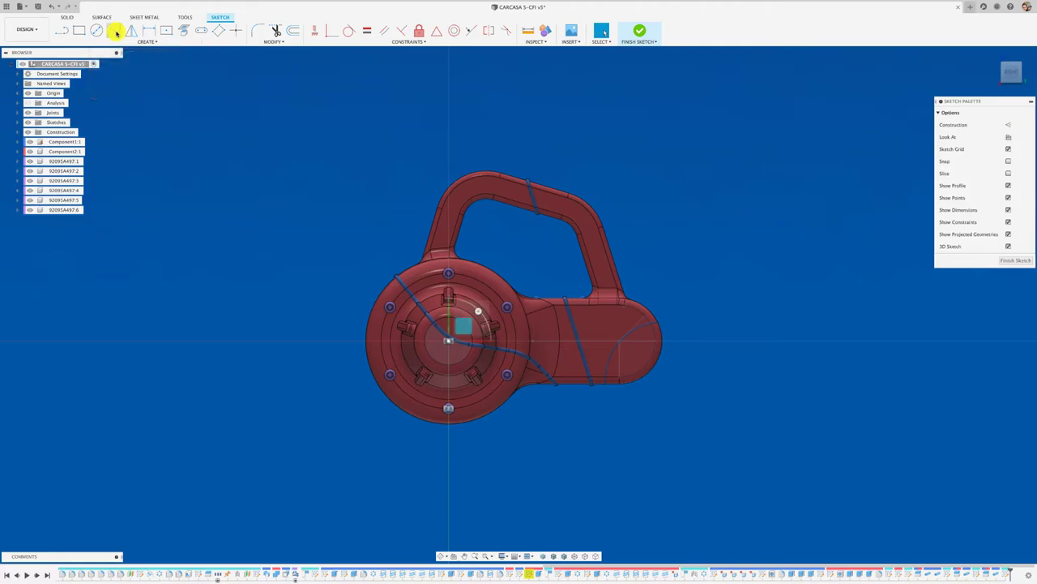
click(350, 325)
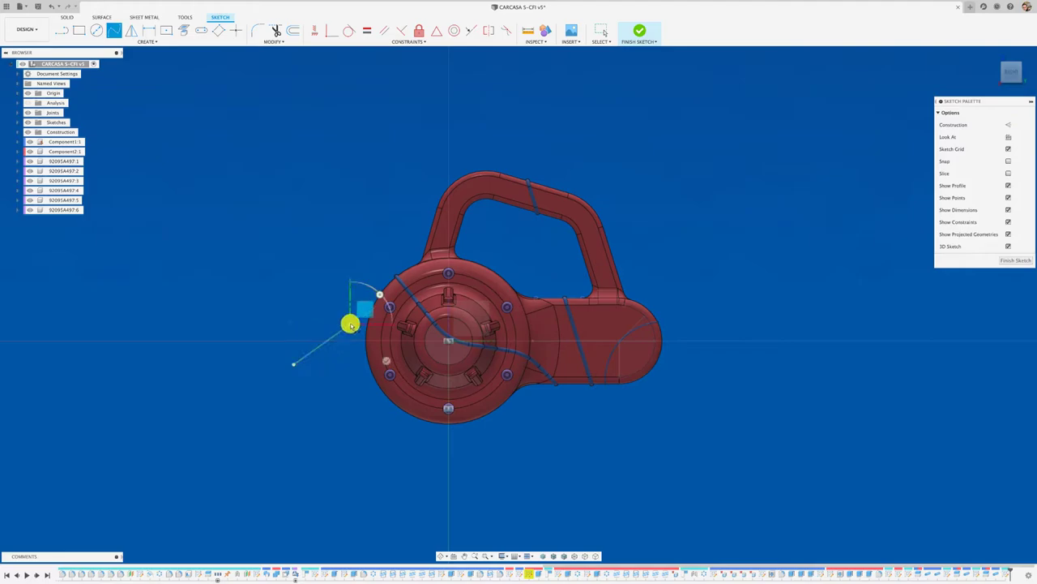
scroll(398, 350, up, 2)
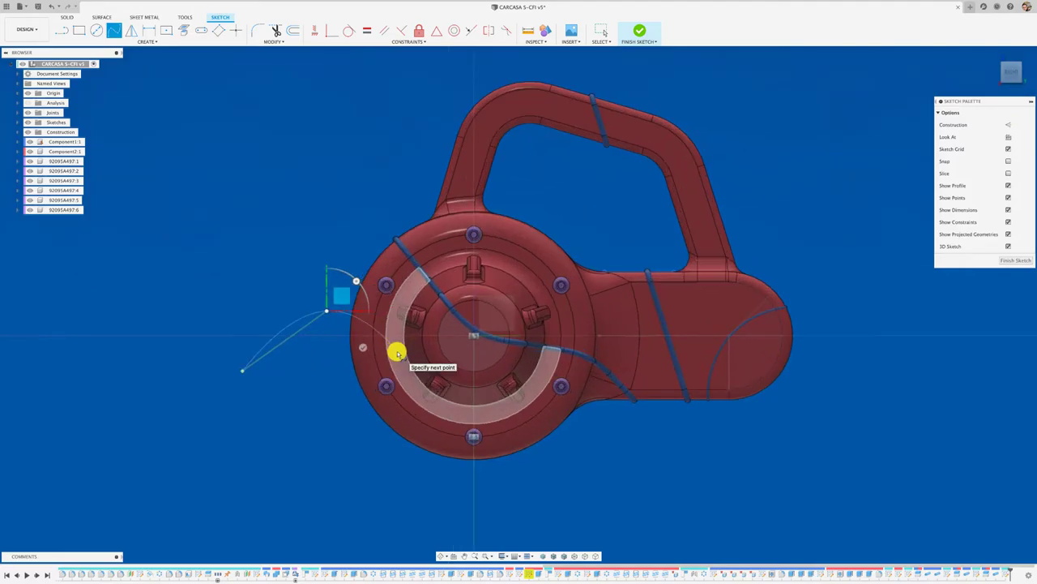
click(398, 350)
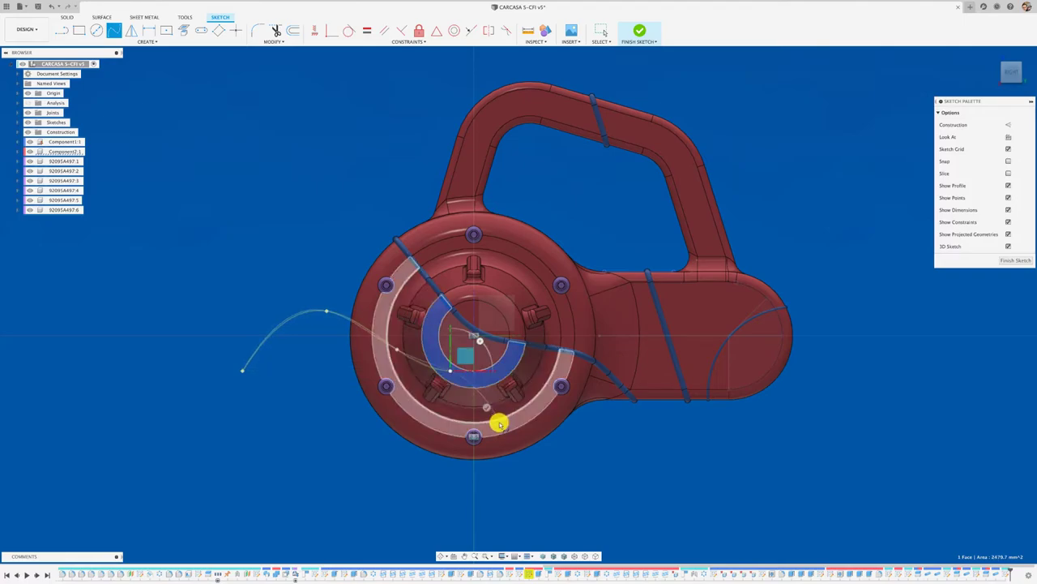
click(499, 432)
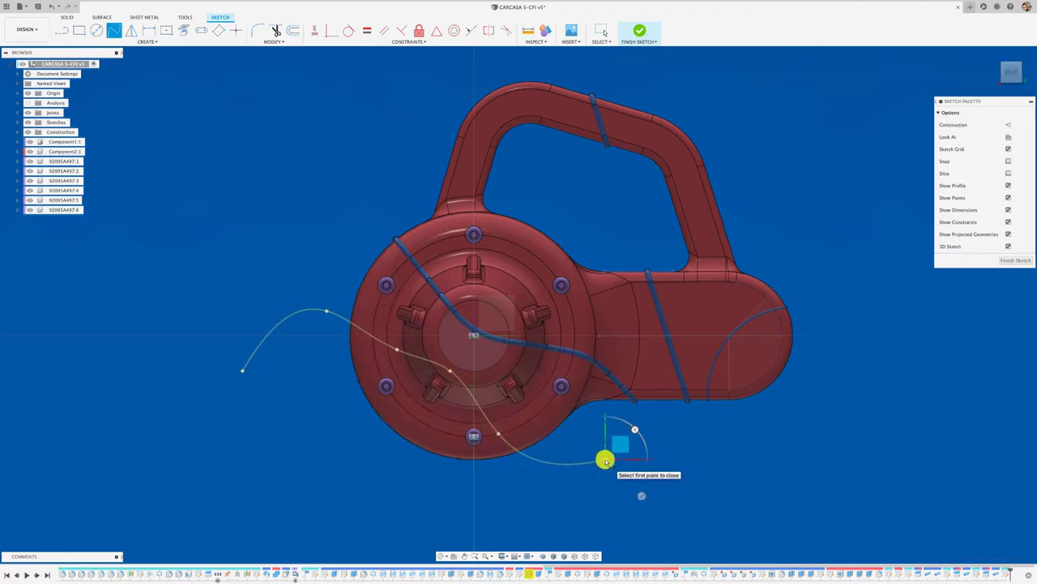
click(605, 460)
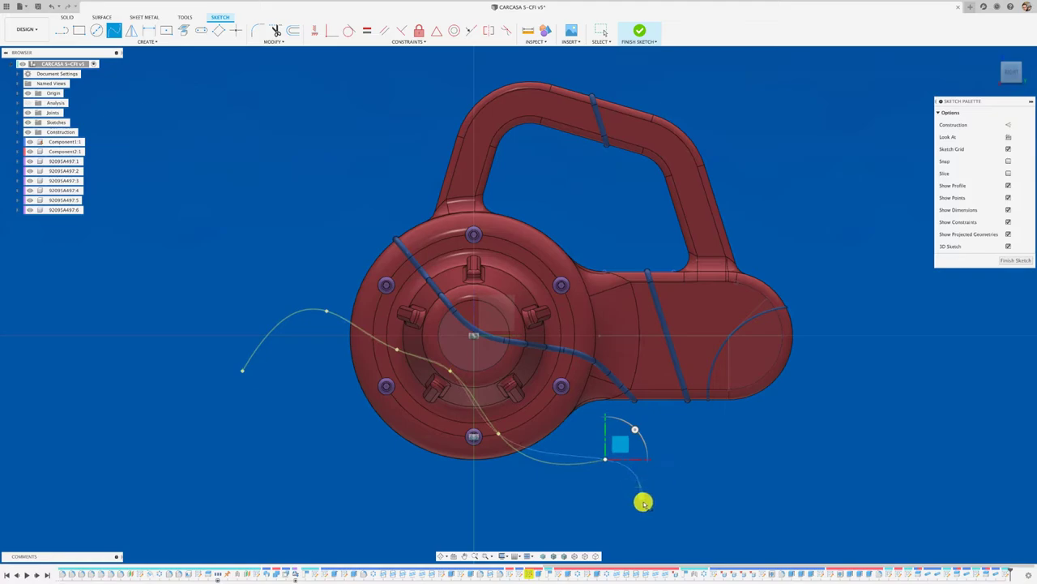
key(Return)
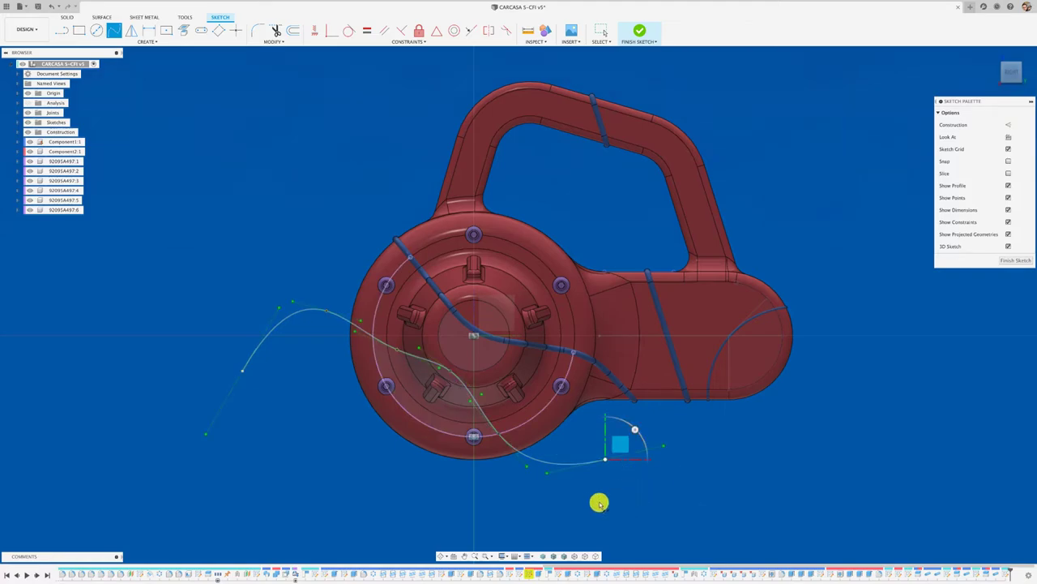
key(Escape)
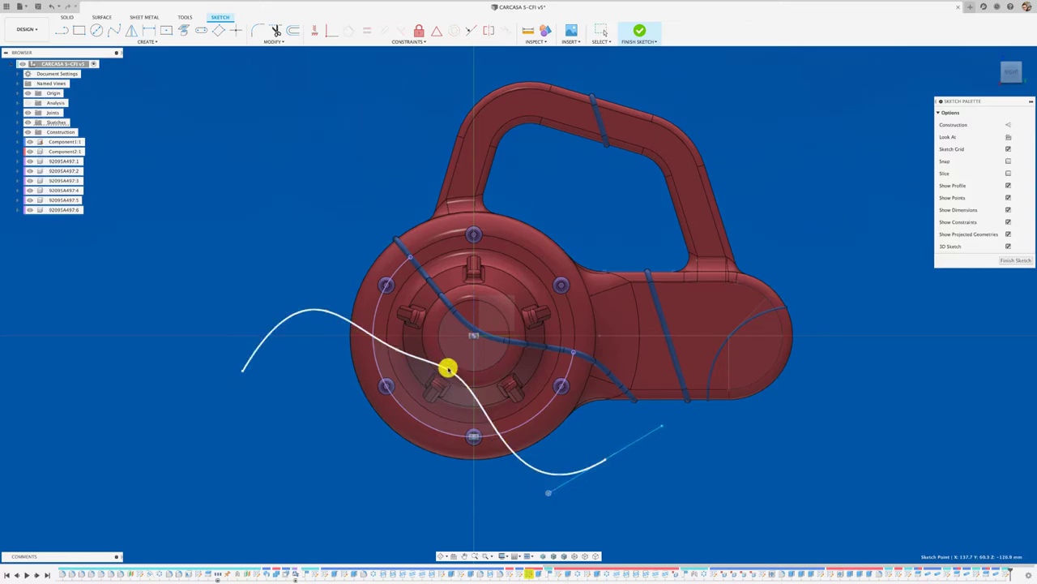
Step: Drag the spline points into a wavy S-shape and finish the sketch
click(450, 372)
drag(449, 371, 463, 341)
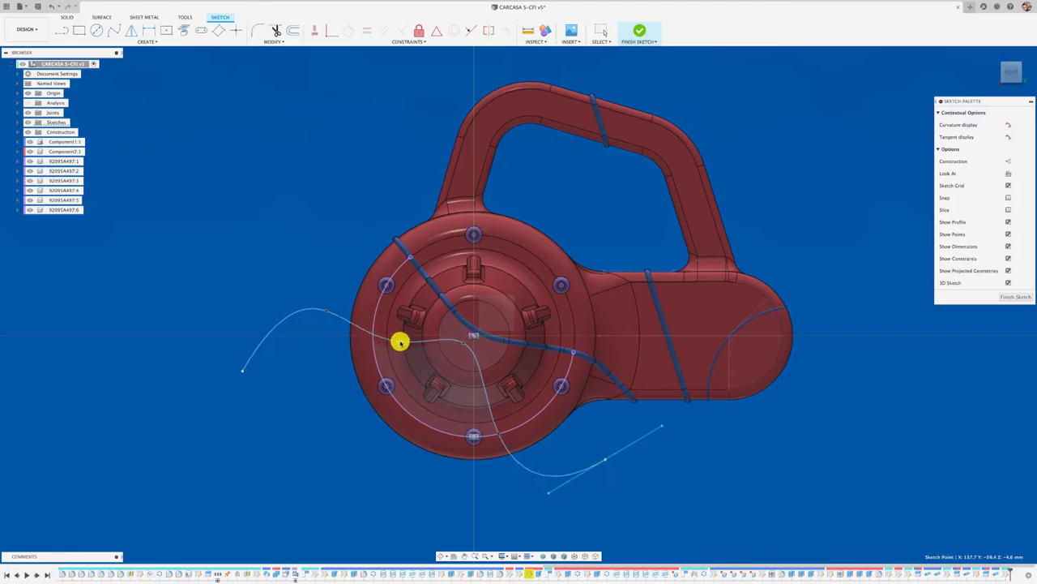
drag(402, 360, 411, 378)
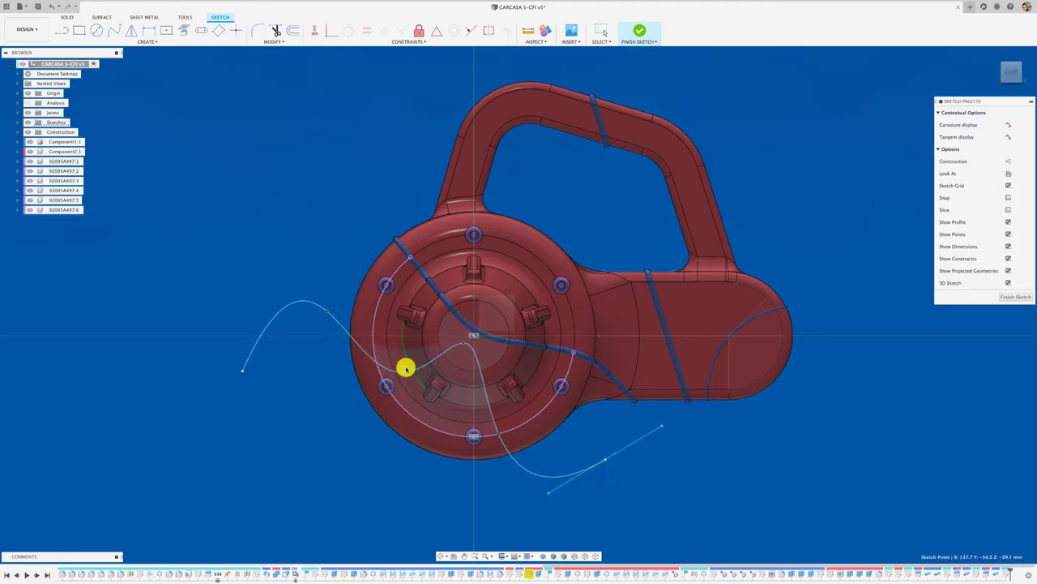
drag(327, 312, 362, 308)
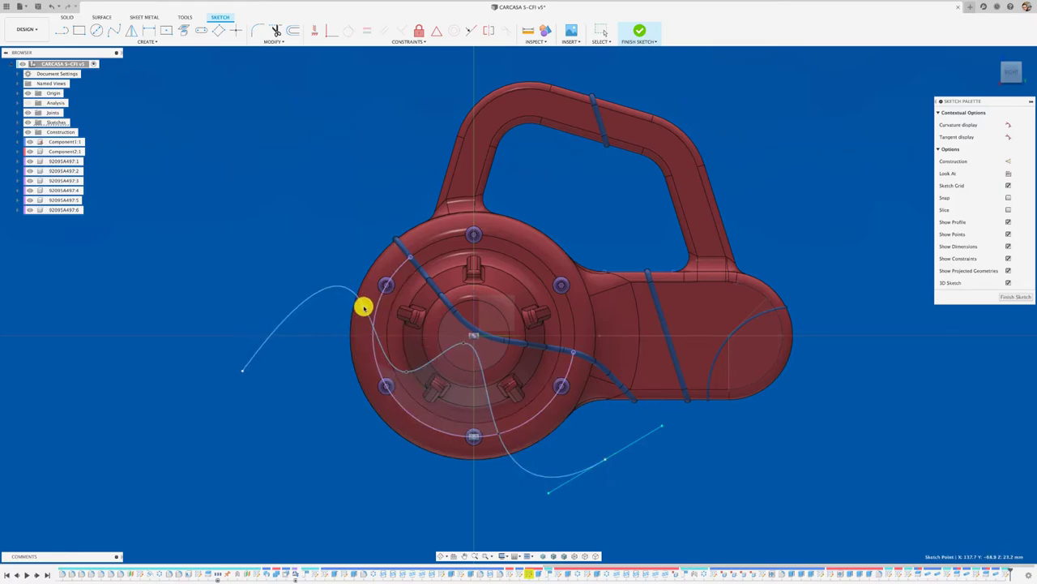
click(275, 258)
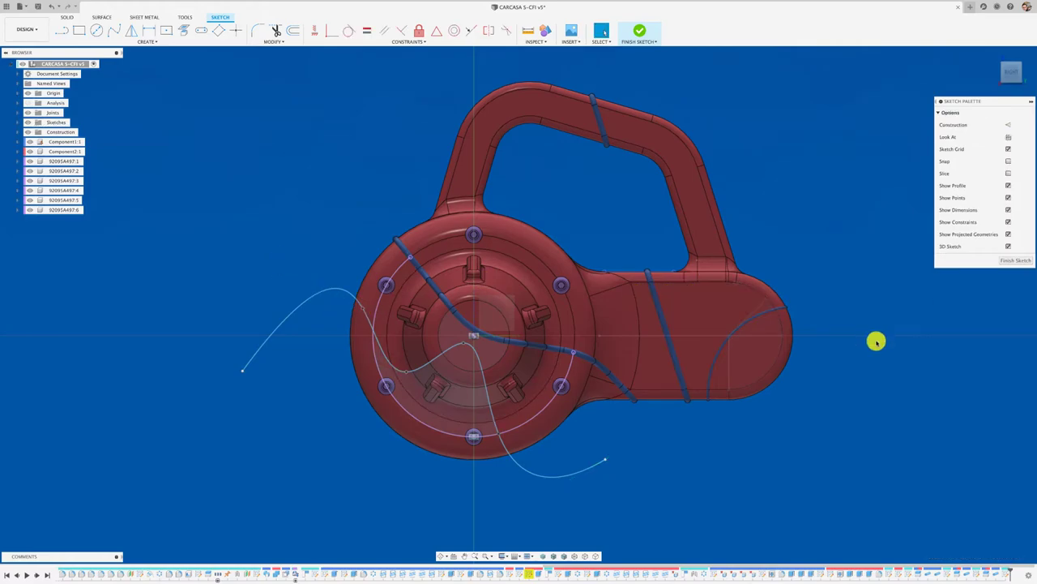
click(1009, 262)
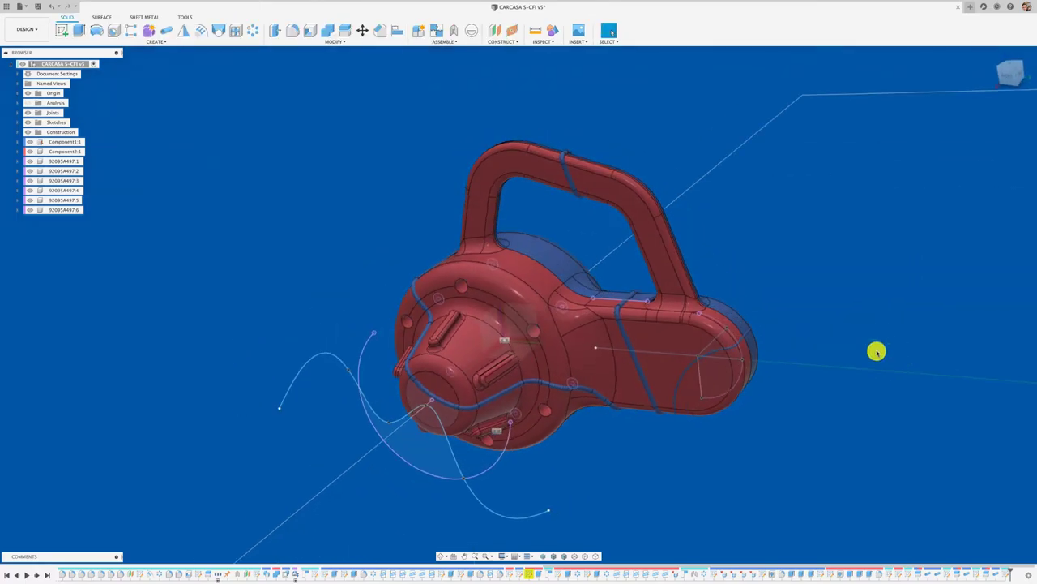
Step: Delete the stray sketch arc
shift+middle_drag(877, 351, 288, 290)
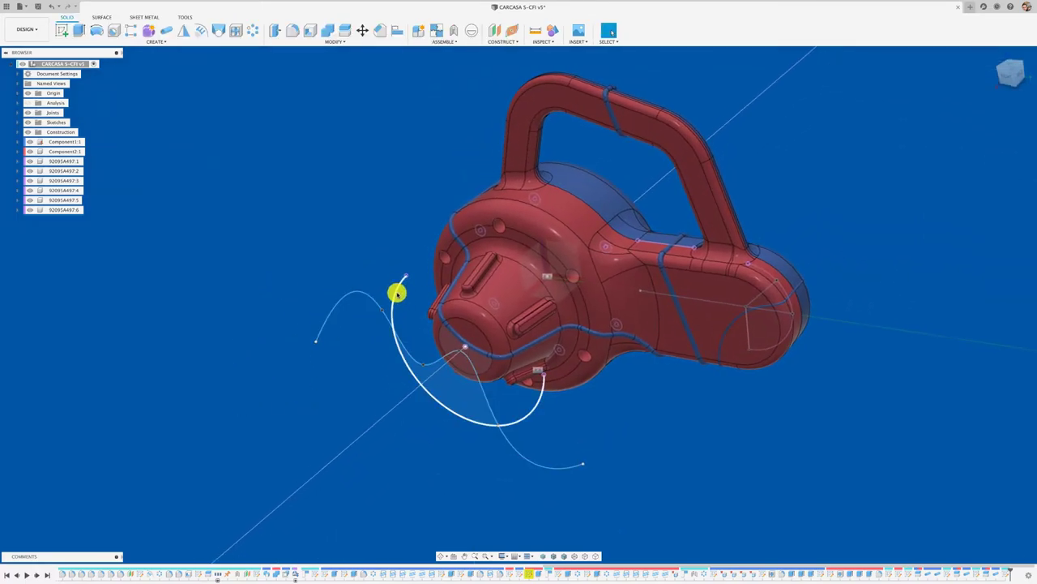
key(Delete)
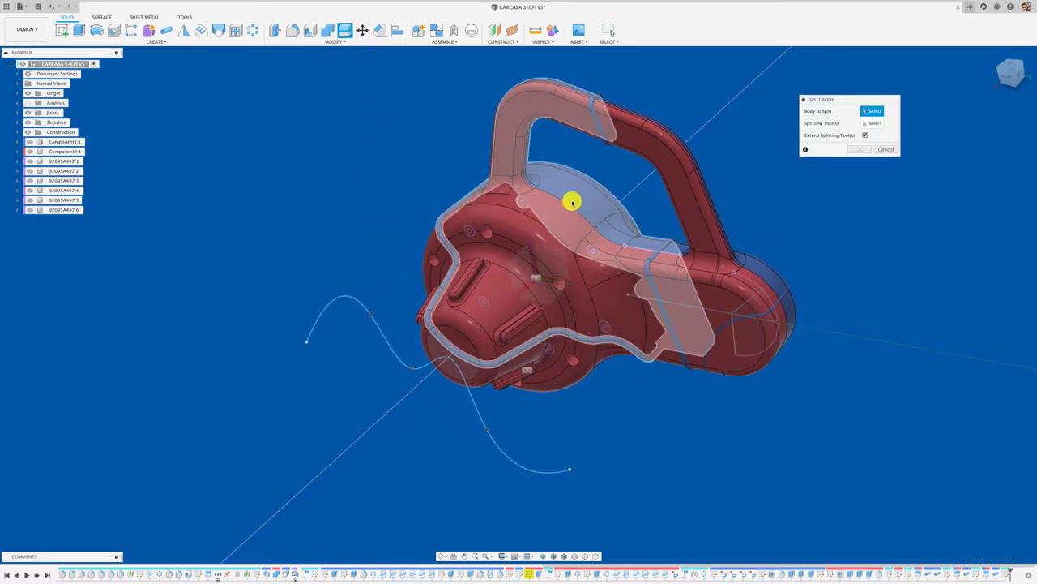
mouse_move(596, 191)
shift+middle_down()
mouse_move(692, 143)
mouse_move(669, 162)
mouse_move(500, 155)
mouse_move(500, 224)
mouse_move(468, 267)
mouse_move(926, 139)
shift+middle_up()
click(1009, 74)
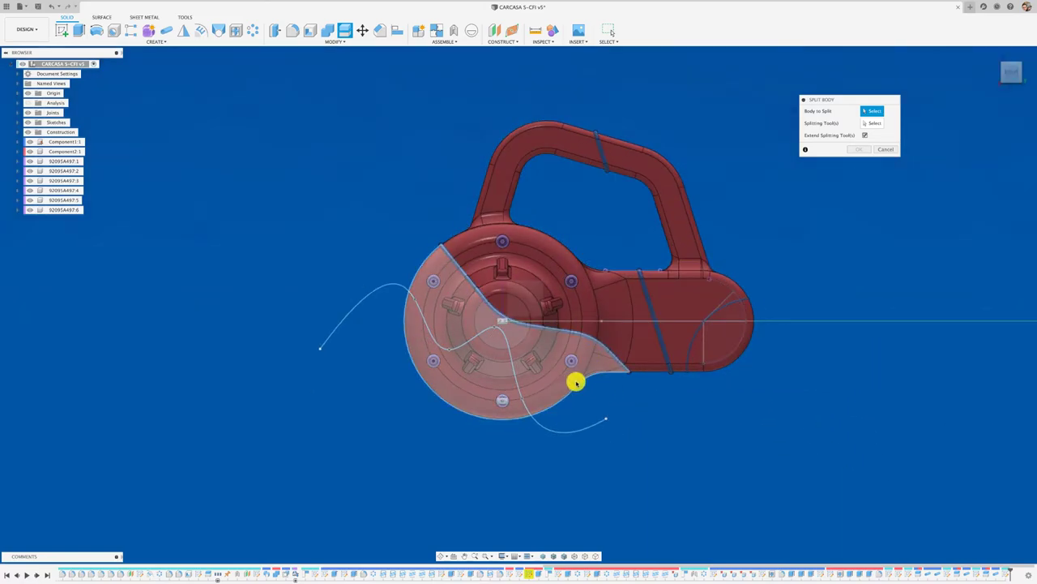
mouse_move(563, 383)
shift+middle_down()
mouse_move(552, 385)
mouse_move(757, 239)
shift+middle_up()
Step: Split the hub bodies along the wavy spline, using it as the extended splitting tool
click(554, 382)
click(873, 124)
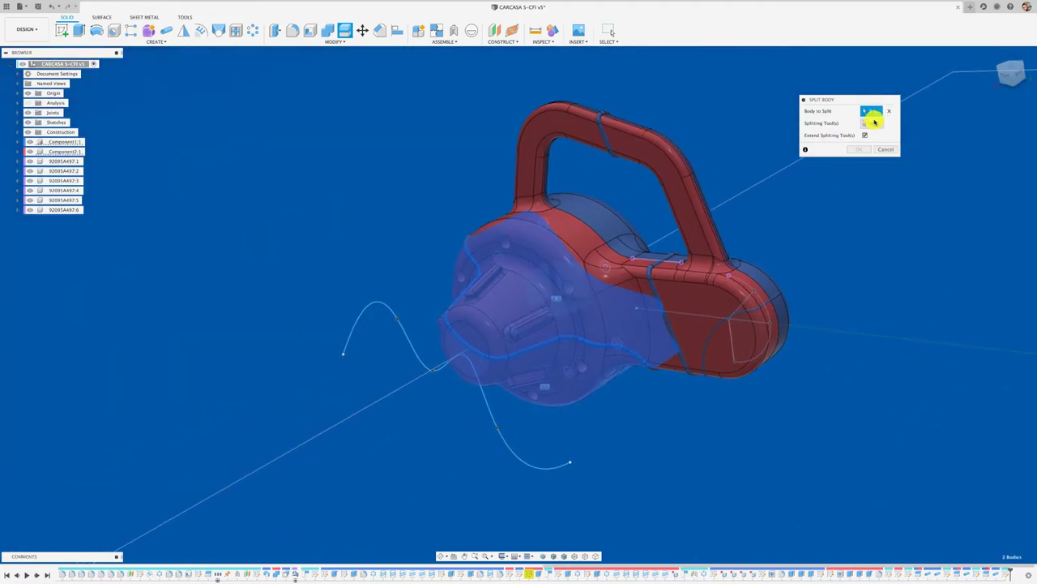
click(385, 305)
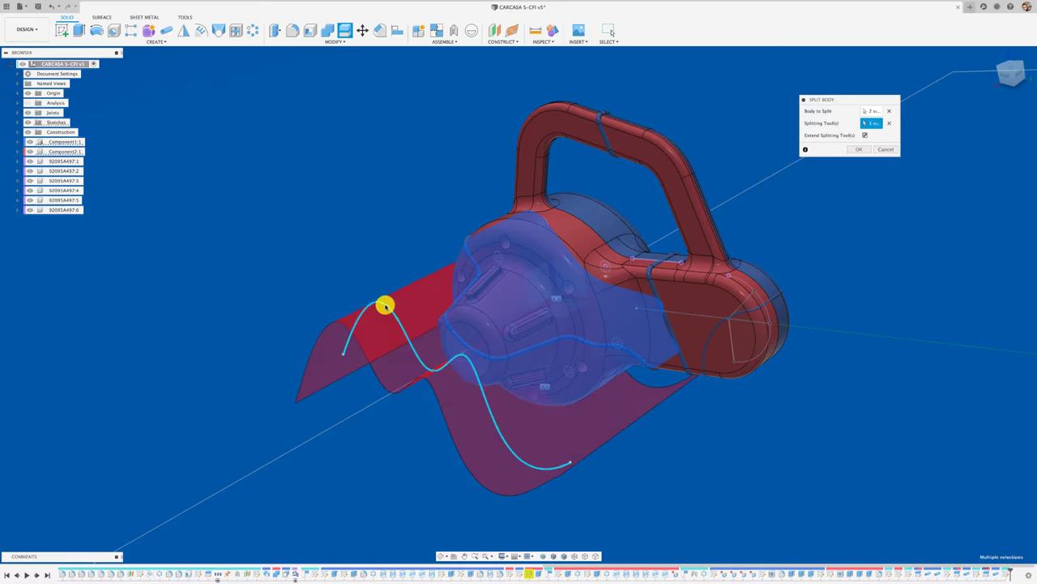
shift+middle_drag(384, 300, 713, 226)
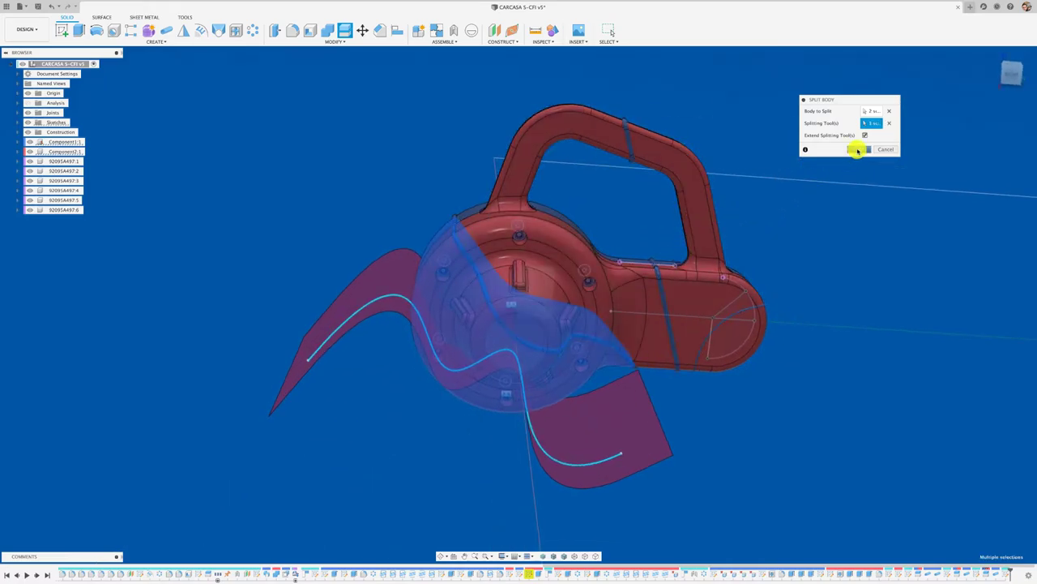
key(Return)
mouse_move(827, 174)
shift+middle_down()
mouse_move(630, 259)
mouse_move(411, 310)
mouse_move(289, 129)
shift+middle_up()
Step: Add a 5 mm circular pipe band along the wavy S-shaped seam across the hub
click(166, 30)
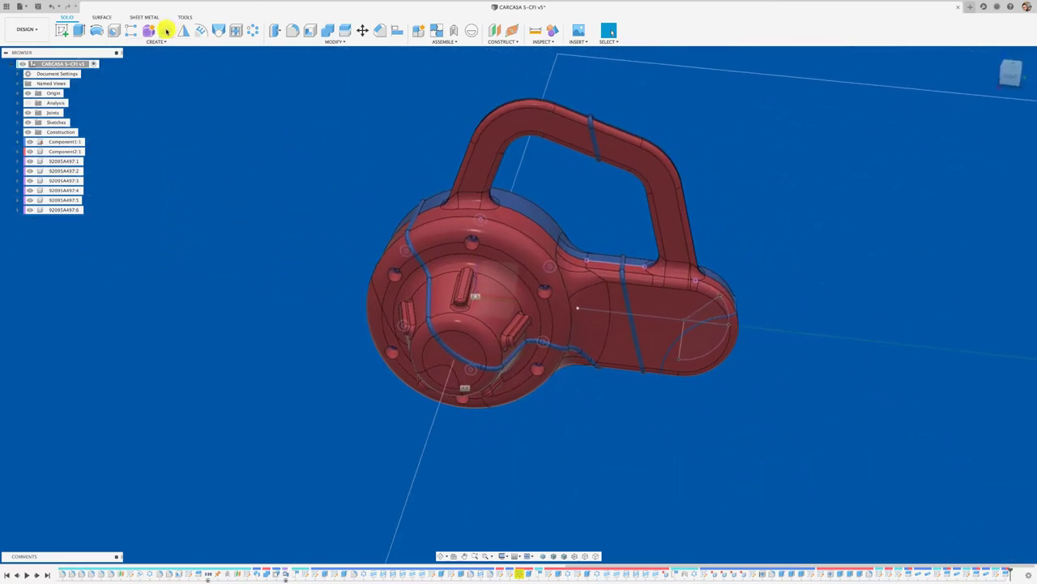
shift+scroll(257, 265, right, 5)
shift+scroll(257, 265, left, 2)
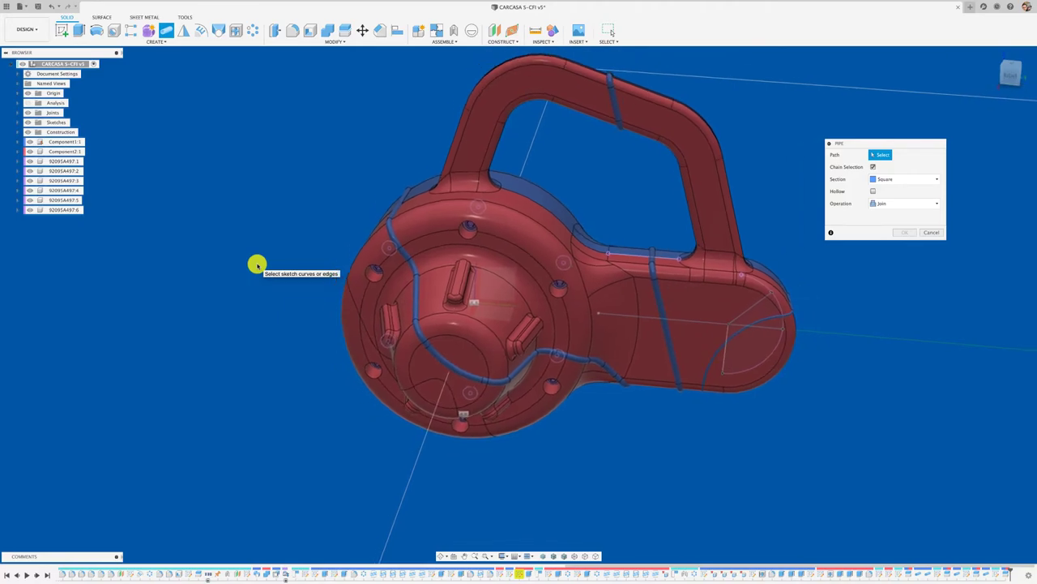
shift+scroll(276, 266, left, 3)
click(910, 180)
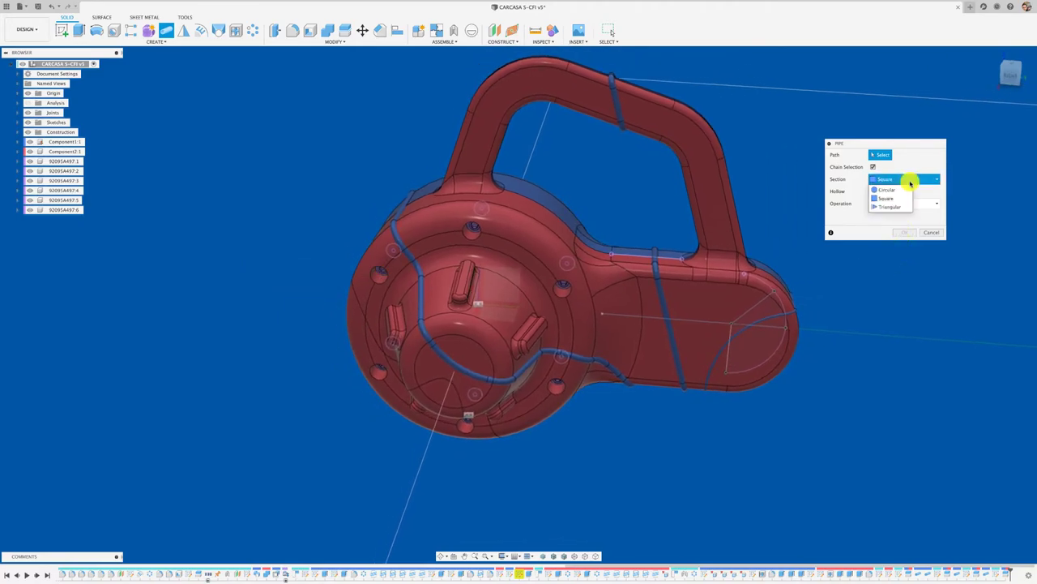
click(362, 309)
shift+scroll(296, 319, right, 3)
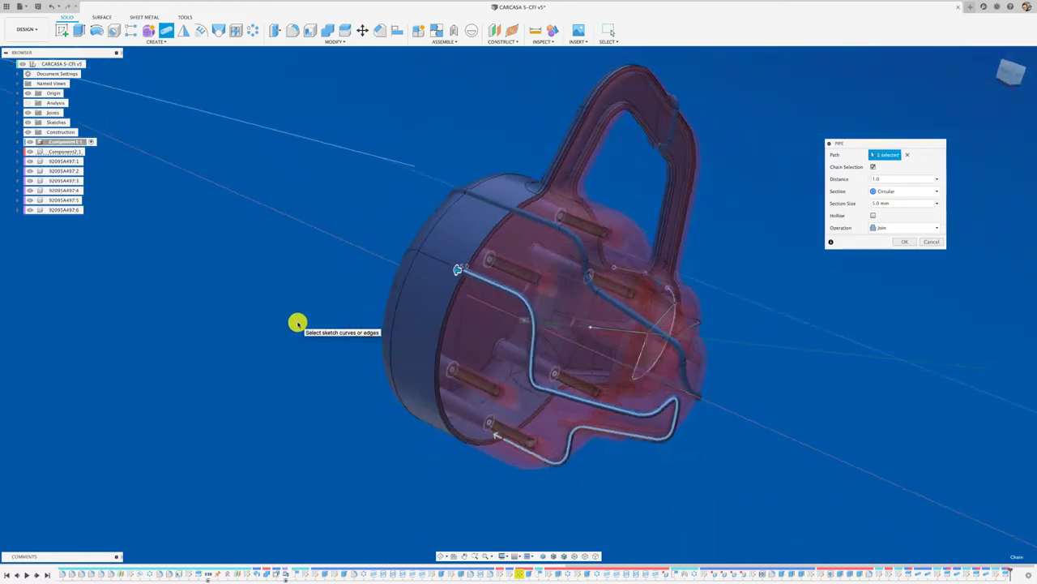
shift+scroll(546, 324, right, 3)
shift+scroll(638, 274, right, 2)
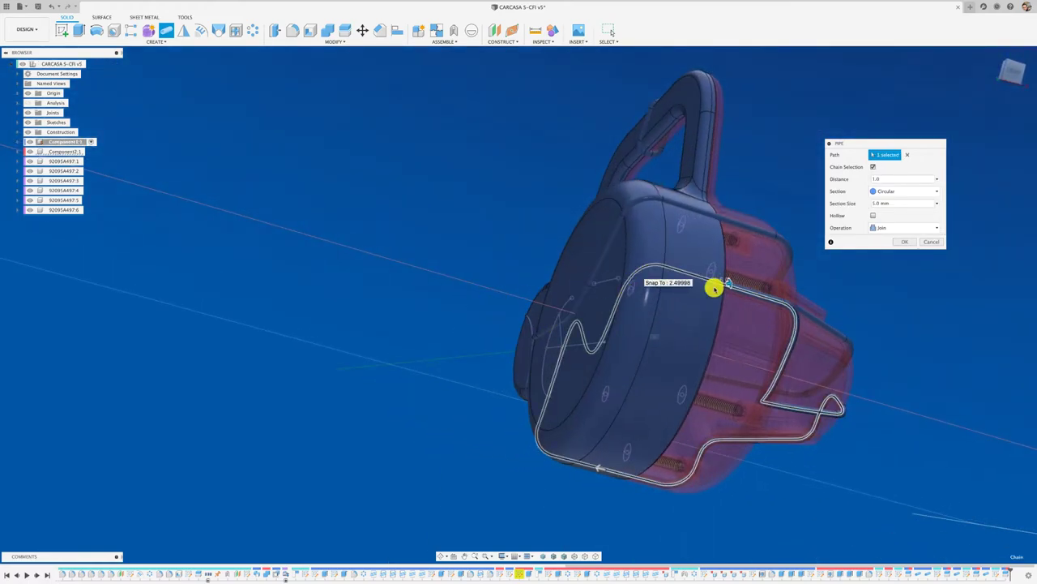
shift+scroll(840, 287, right, 3)
shift+scroll(843, 285, right, 3)
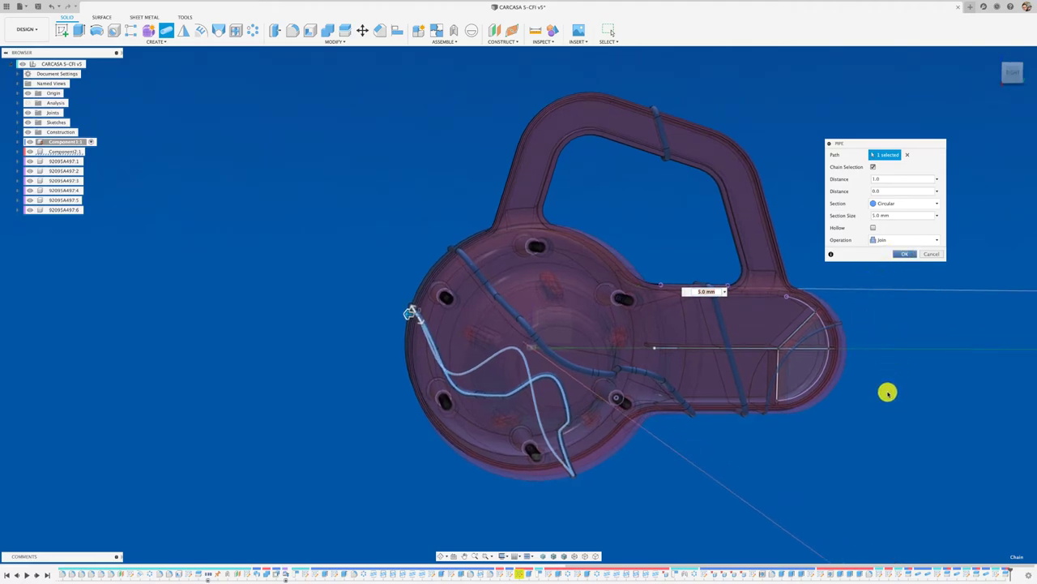
key(Return)
shift+scroll(891, 385, right, 2)
shift+scroll(894, 379, right, 3)
shift+scroll(898, 372, right, 3)
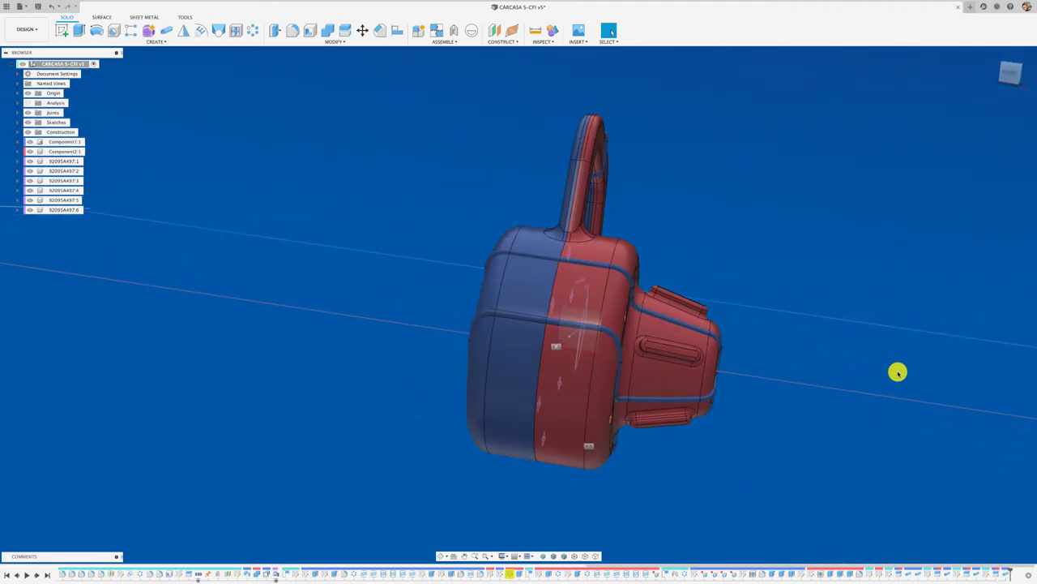
shift+scroll(898, 372, right, 2)
shift+scroll(898, 372, right, 3)
shift+scroll(898, 372, right, 3)
shift+scroll(898, 372, right, 3)
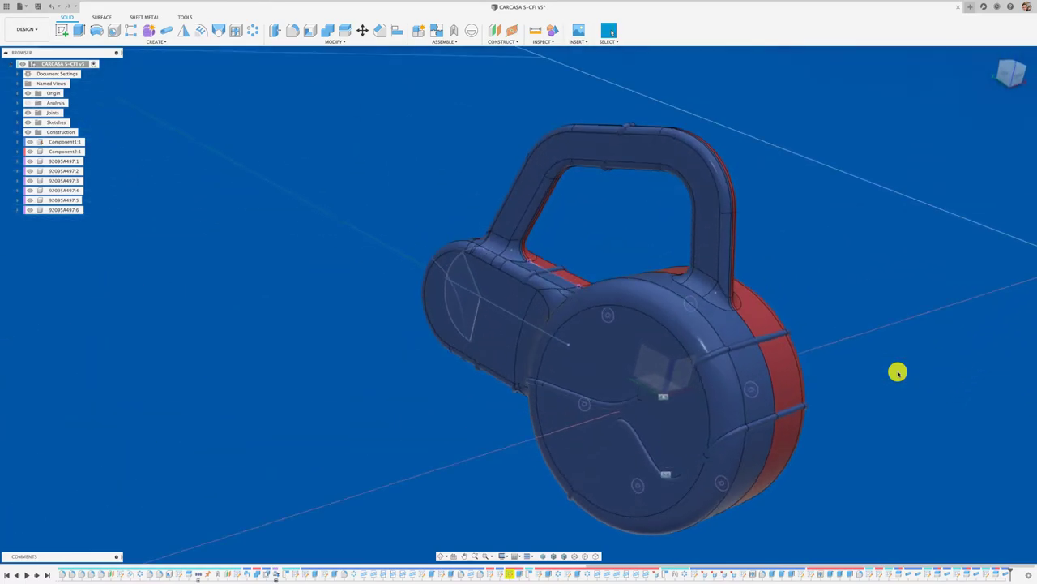
shift+scroll(897, 372, right, 3)
shift+scroll(898, 372, right, 3)
shift+scroll(898, 372, right, 3)
shift+scroll(898, 372, right, 2)
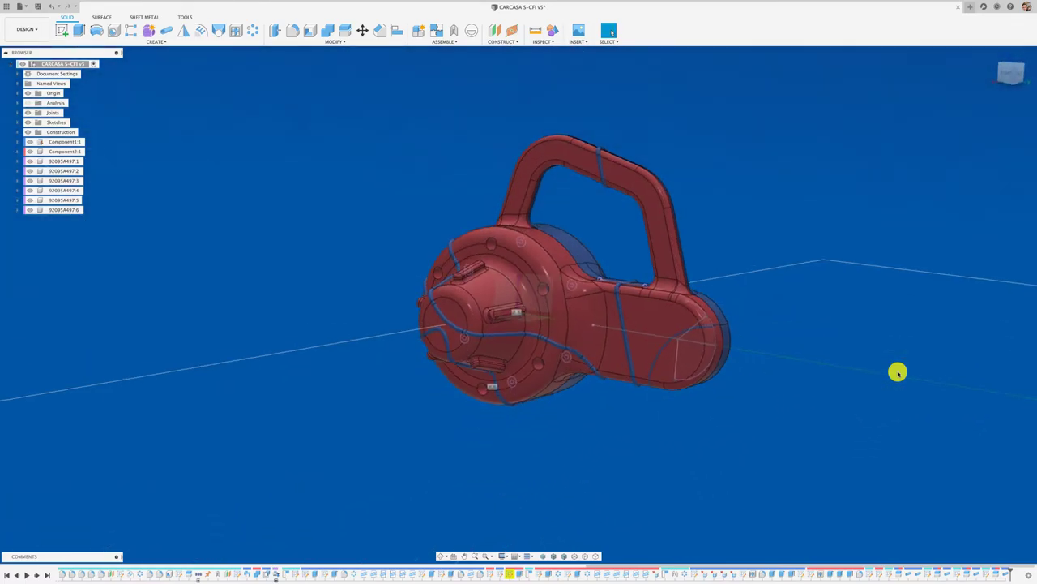
shift+scroll(898, 372, right, 3)
shift+scroll(898, 372, right, 3)
shift+middle_drag(897, 372, 843, 299)
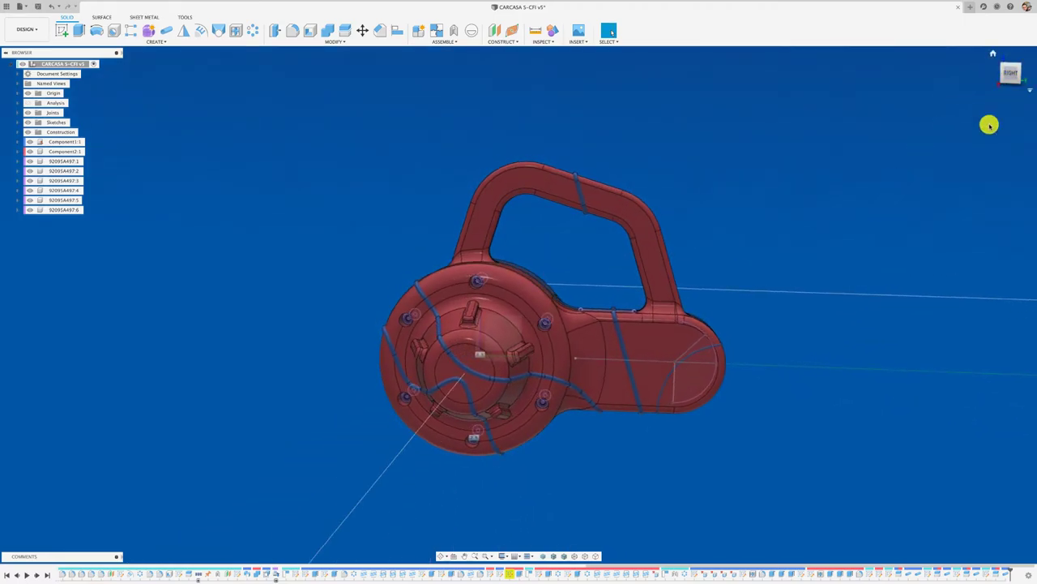
click(1012, 74)
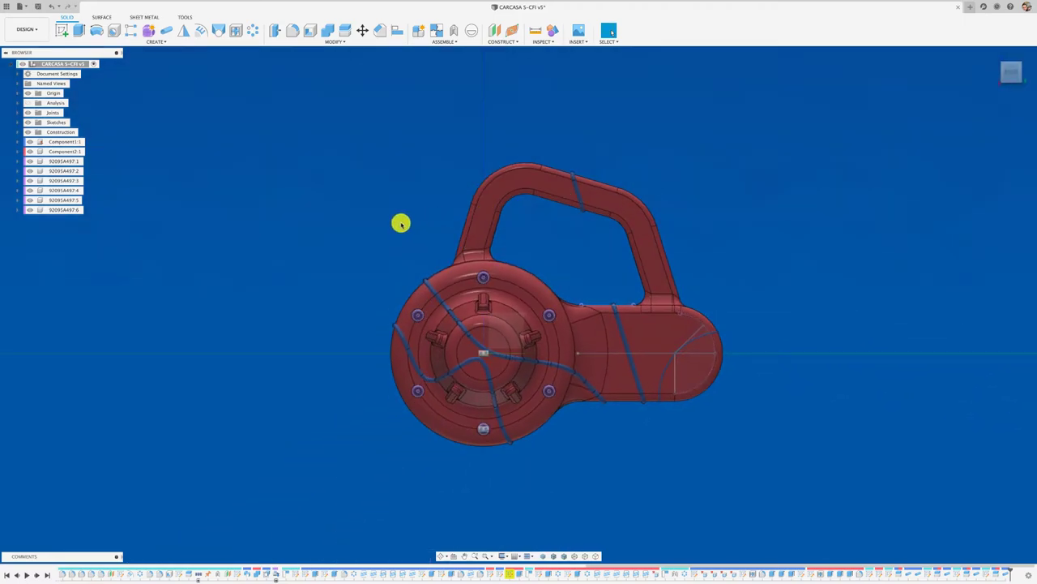
Step: Sketch on the front face a bent line from upper left through the centre, right, then up
click(62, 30)
click(468, 349)
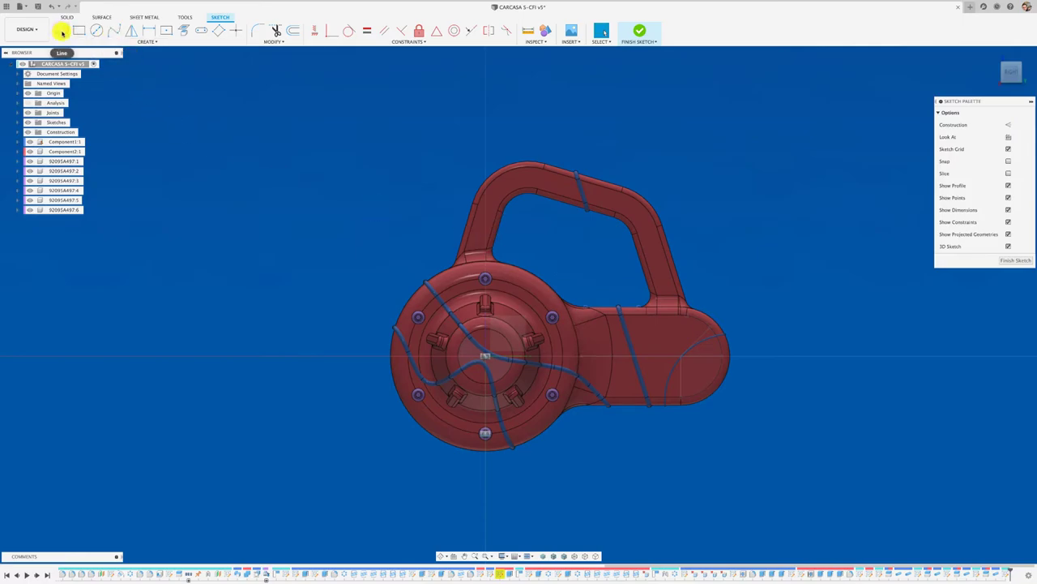
click(406, 236)
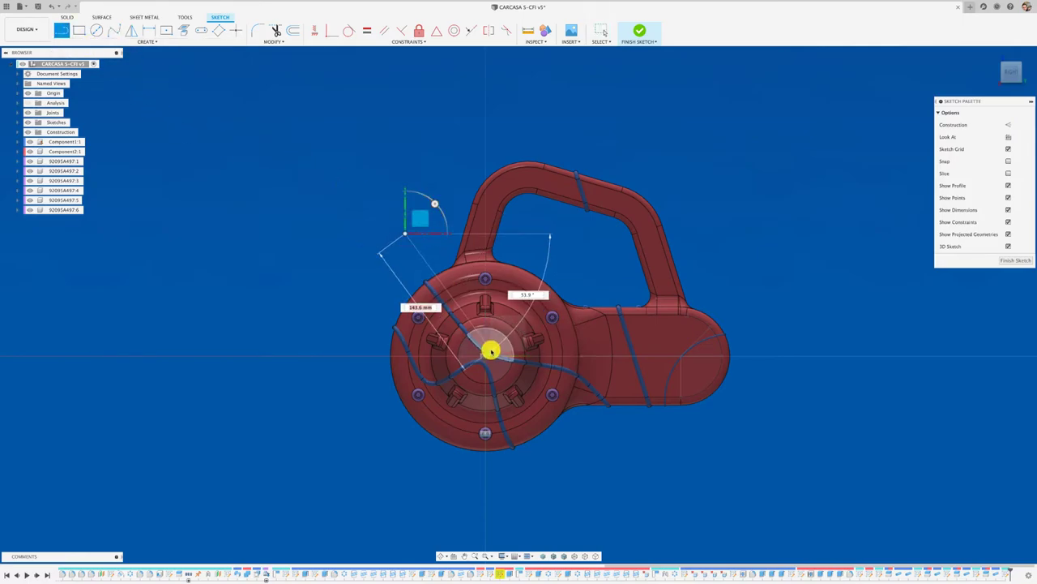
scroll(491, 342, up, 5)
click(489, 334)
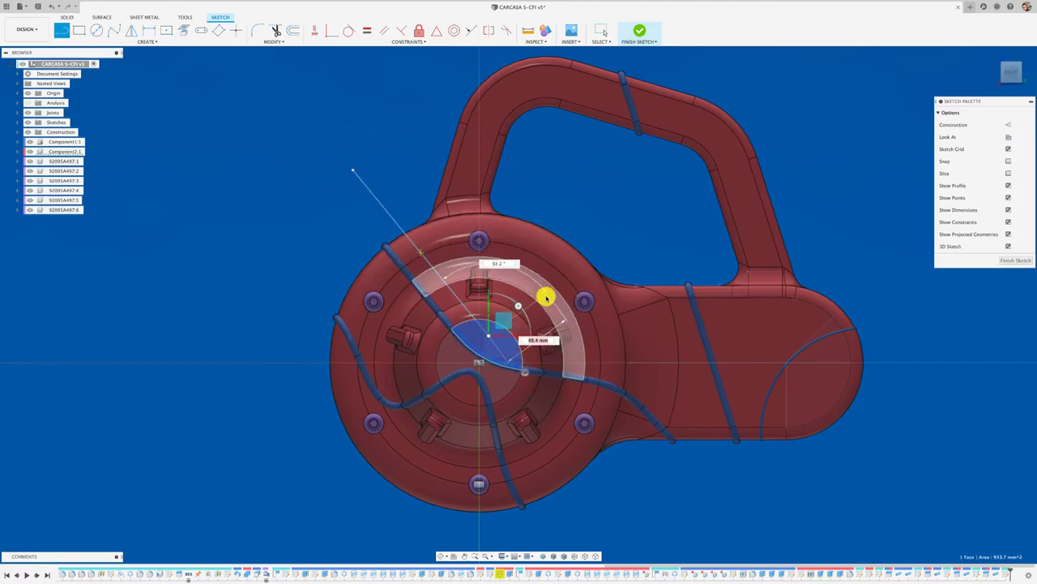
click(651, 316)
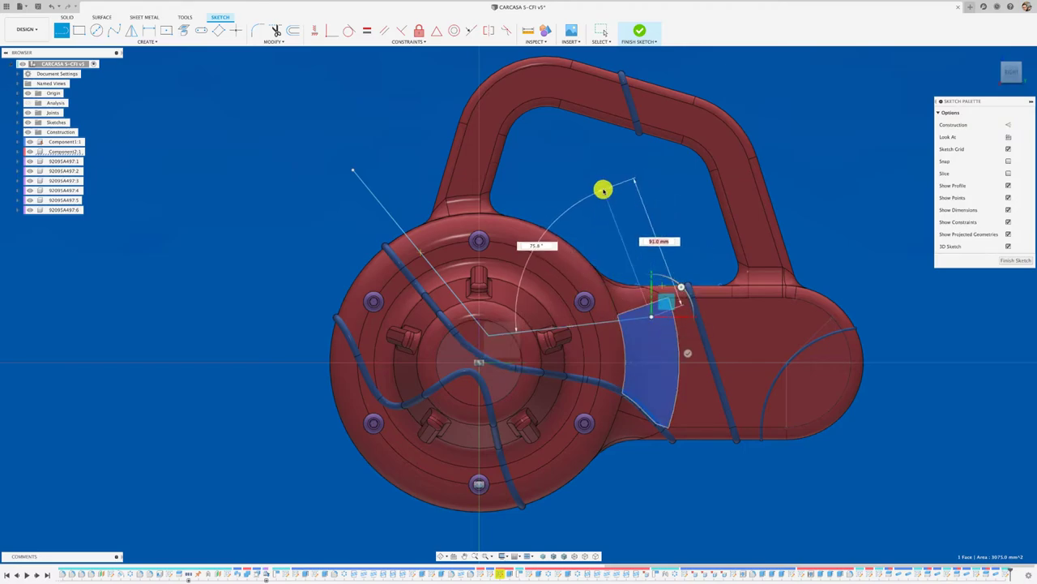
click(607, 190)
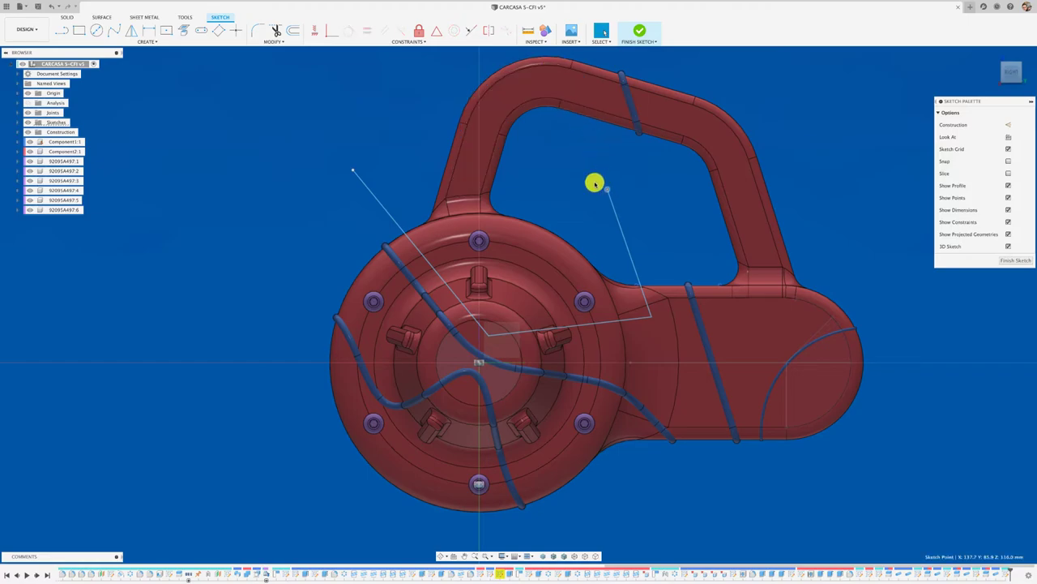
key(Escape)
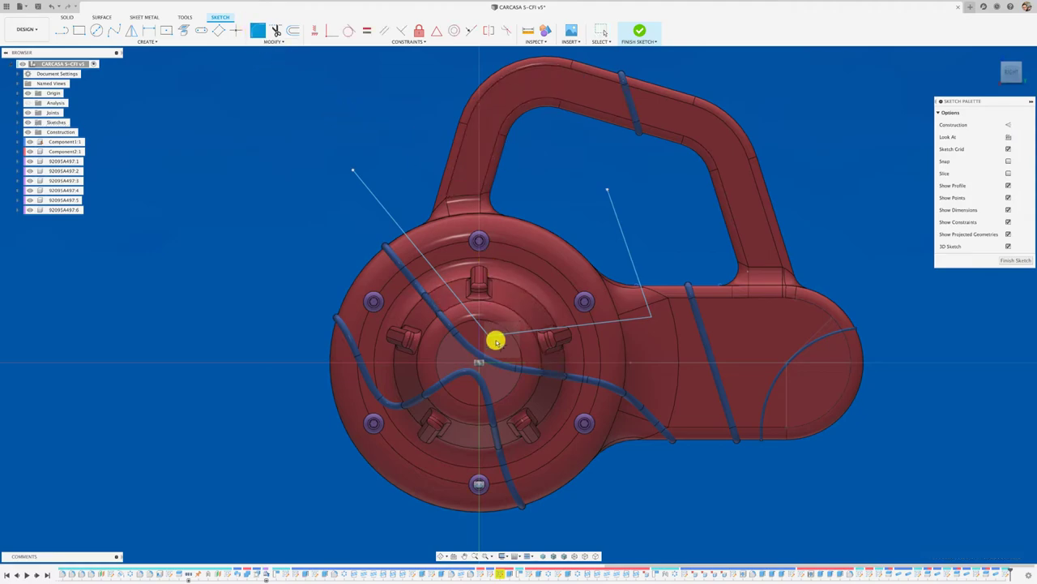
Step: Nudge the centre corner point, round the right corner with a small fillet, and finish the sketch
click(496, 333)
click(486, 332)
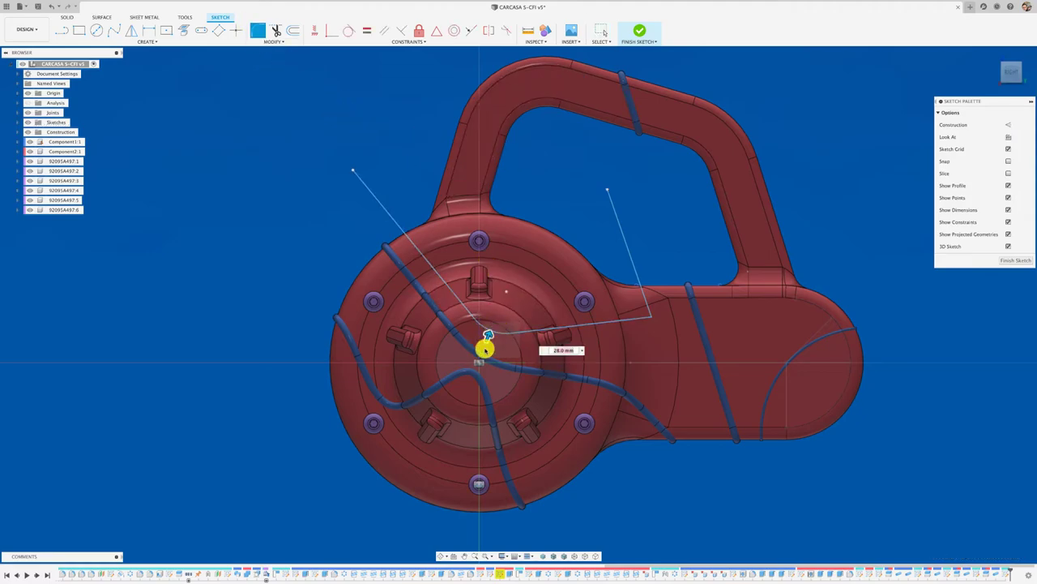
drag(493, 329, 486, 336)
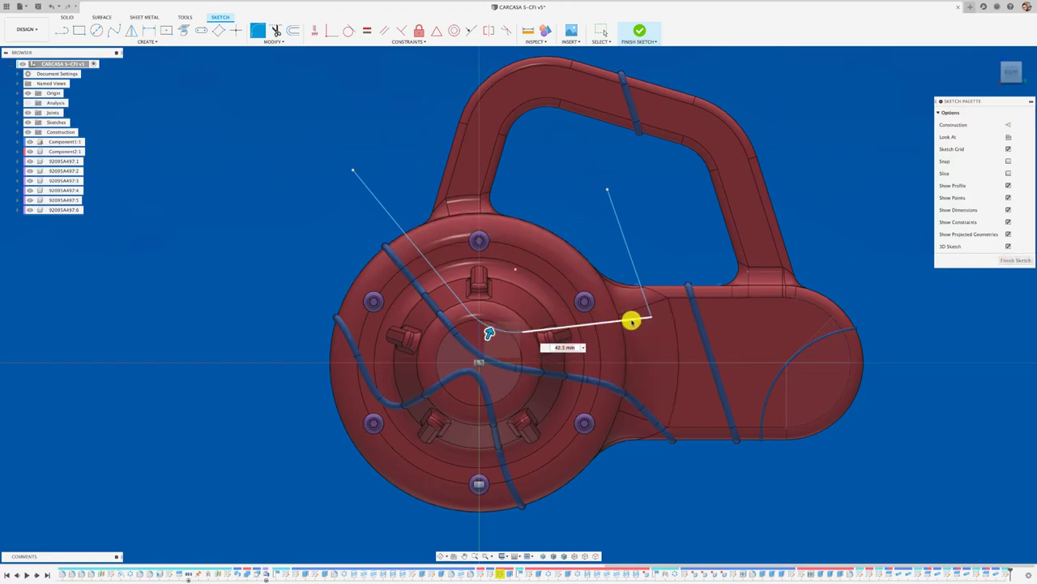
click(640, 289)
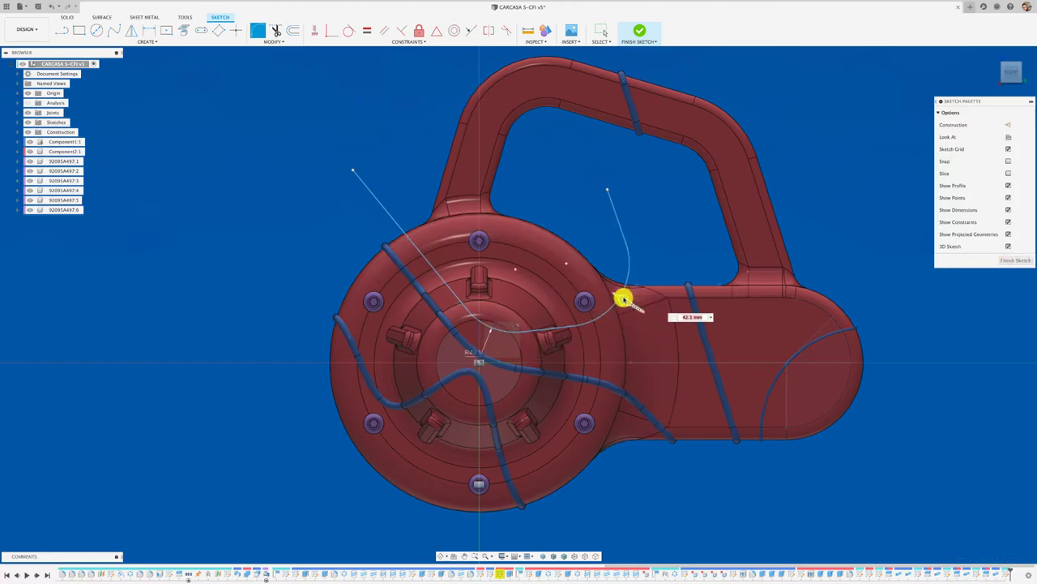
drag(622, 299, 641, 306)
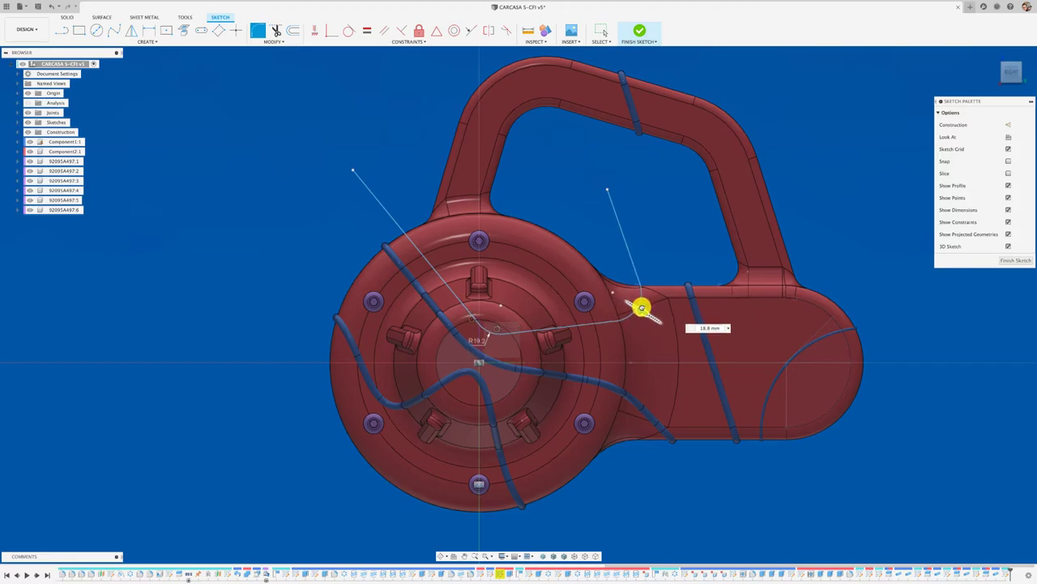
click(1014, 261)
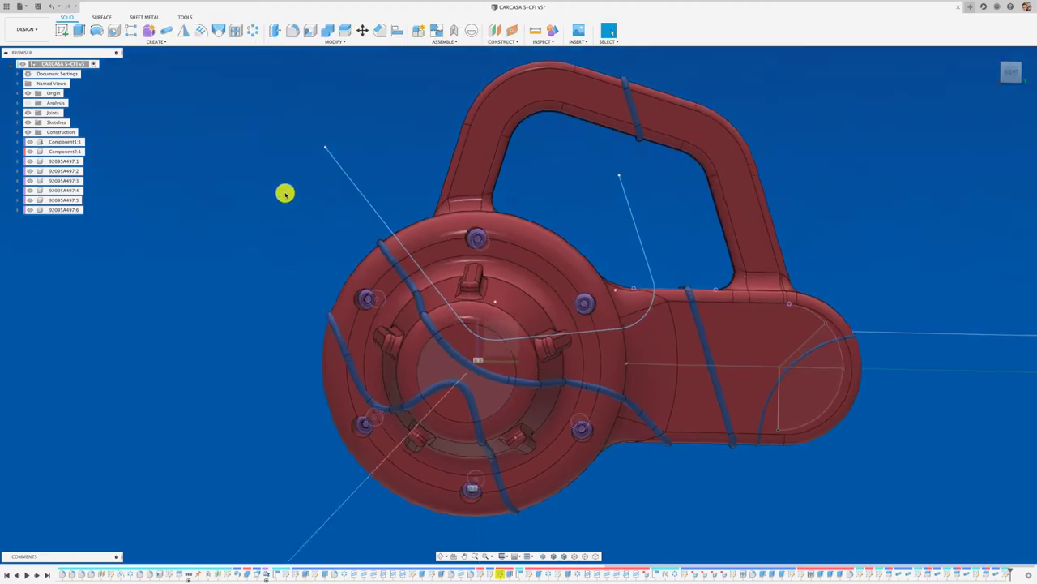
shift+middle_drag(285, 193, 319, 135)
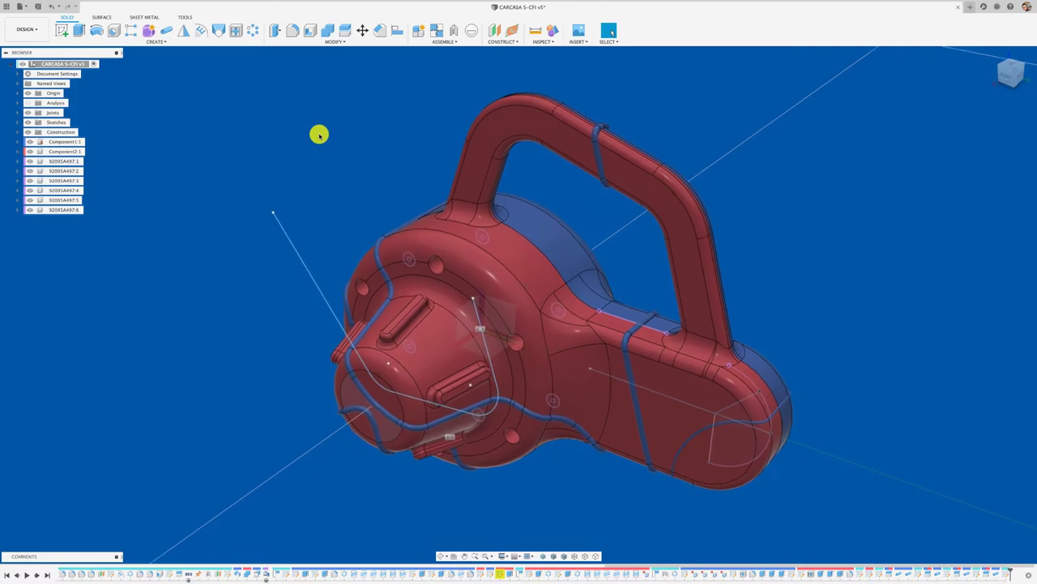
Step: Split the housing body along the bent, filleted sketch line
click(344, 32)
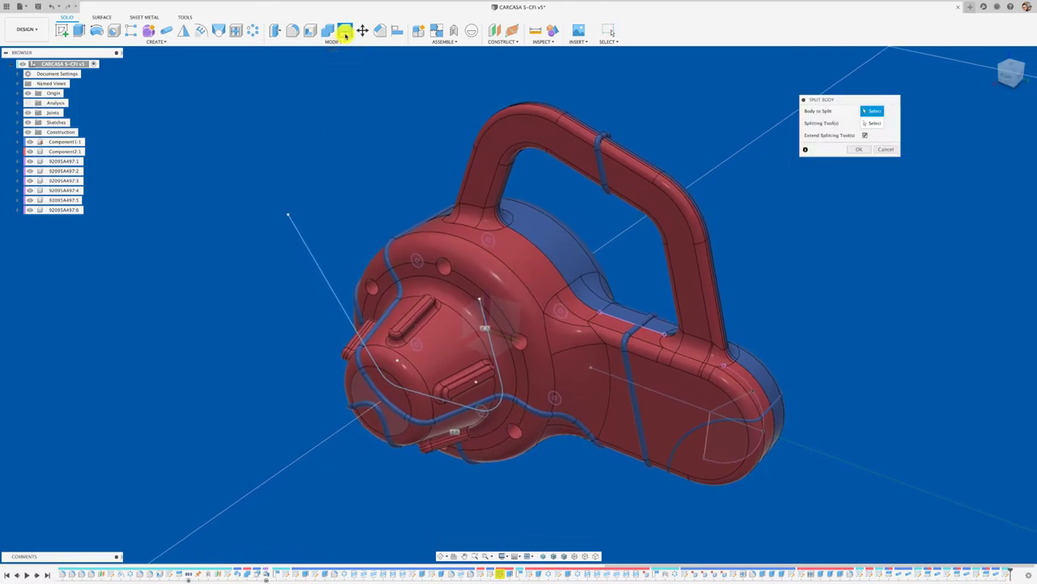
click(464, 243)
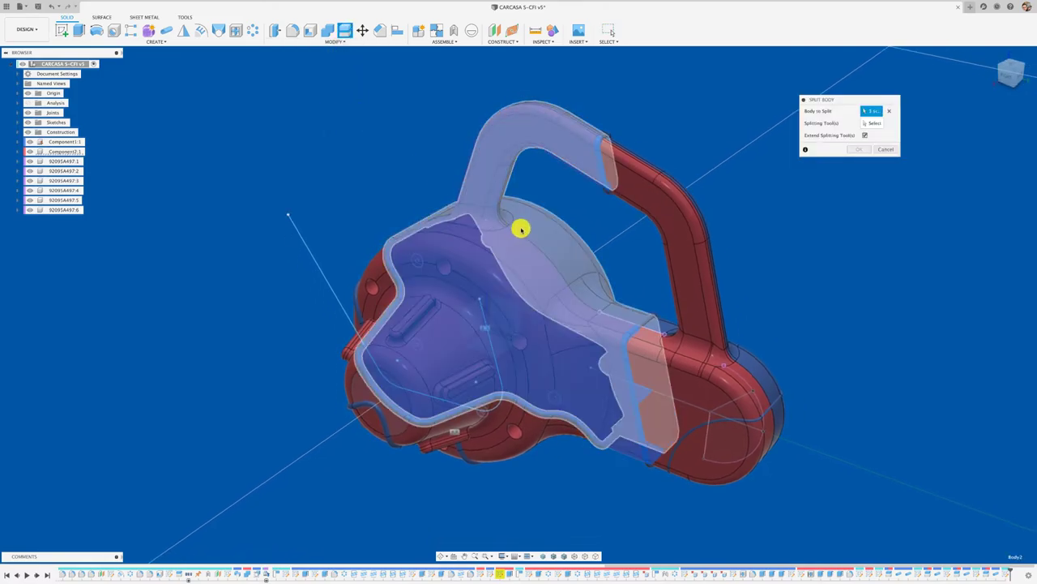
mouse_move(532, 225)
shift+middle_down()
mouse_move(815, 171)
mouse_move(847, 142)
shift+middle_up()
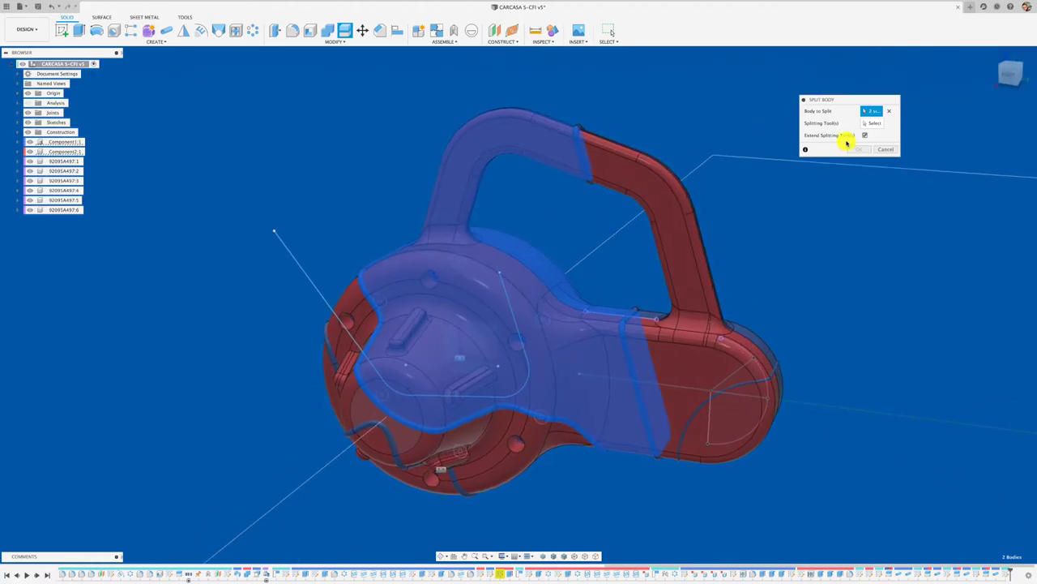
click(291, 259)
mouse_move(297, 259)
shift+middle_down()
mouse_move(639, 271)
mouse_move(732, 223)
mouse_move(470, 173)
shift+middle_up()
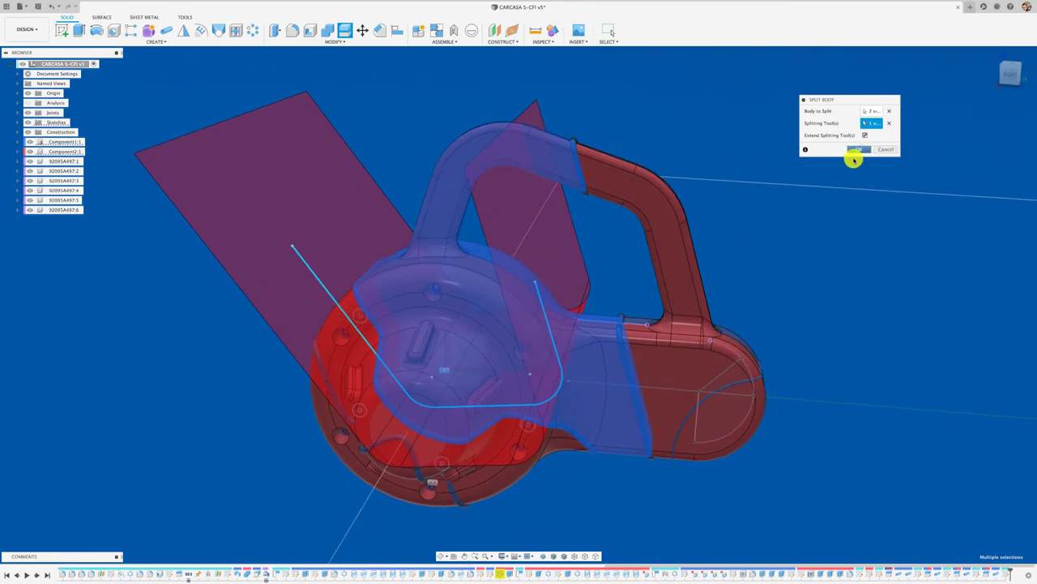
click(856, 151)
shift+middle_drag(808, 181, 353, 133)
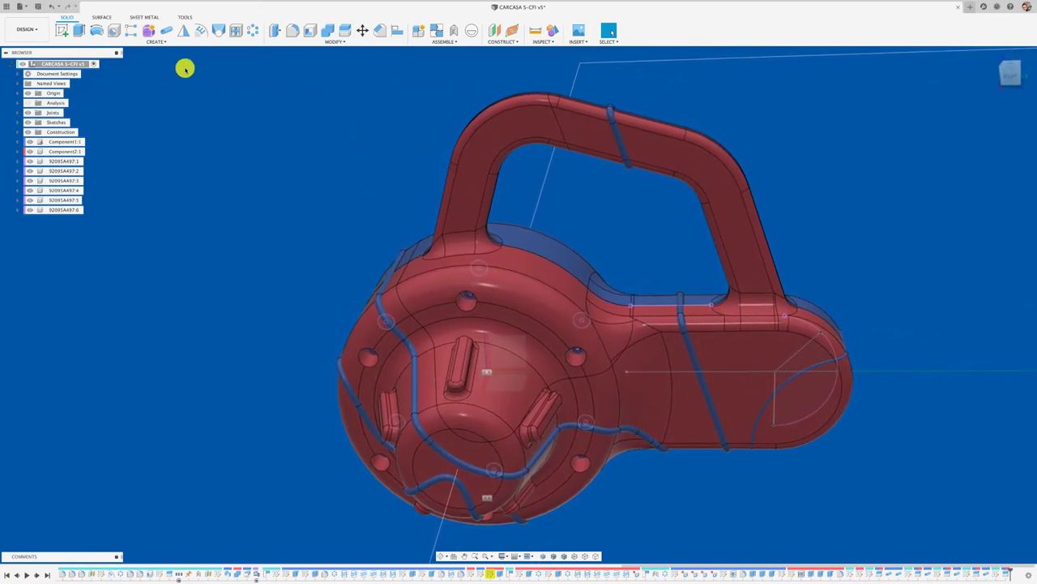
Step: Cut a 2 mm circular pipe groove along the bent seam across the hub
click(166, 32)
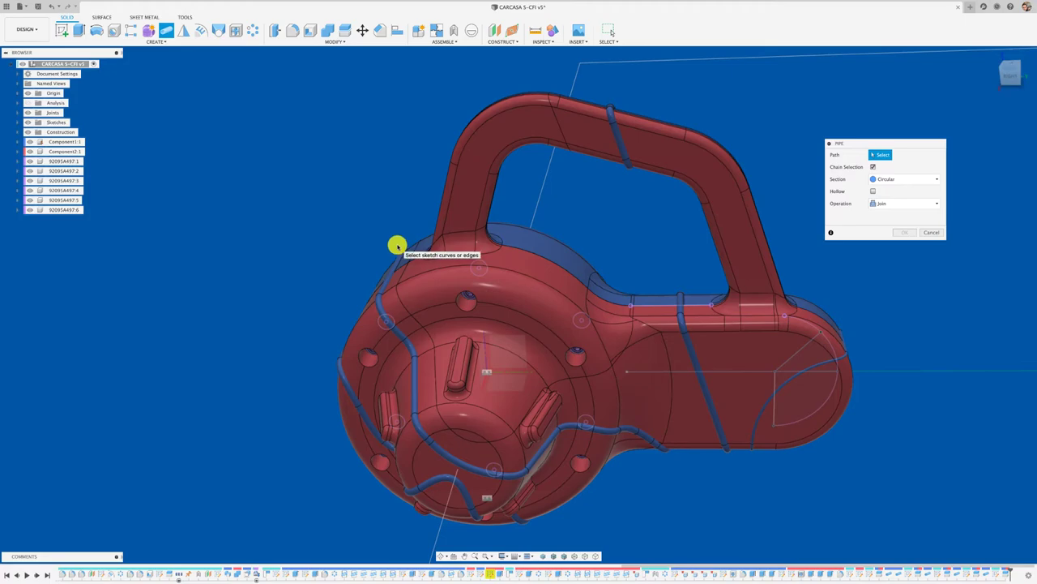
click(414, 306)
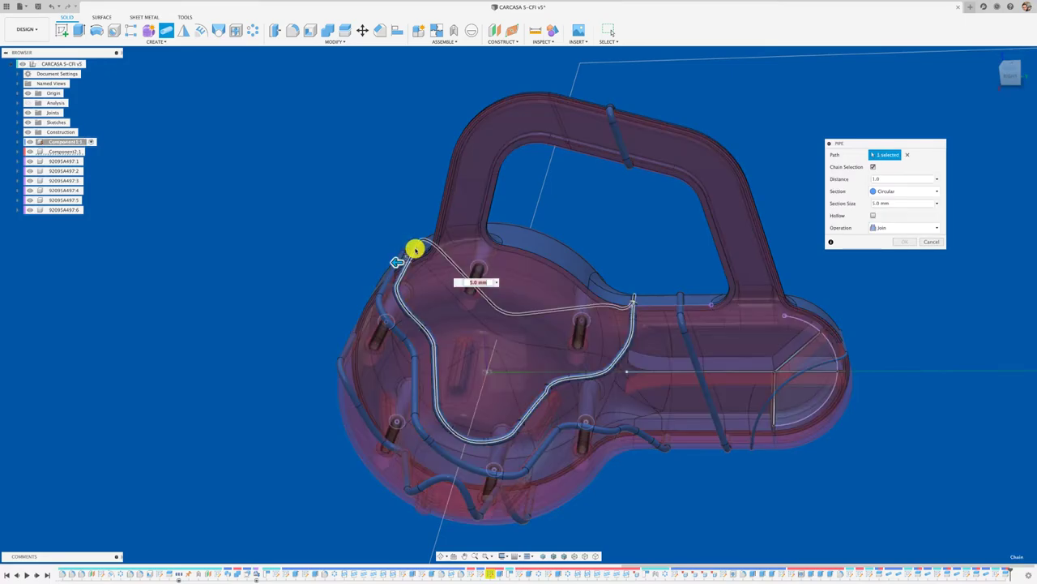
click(897, 203)
text(3)
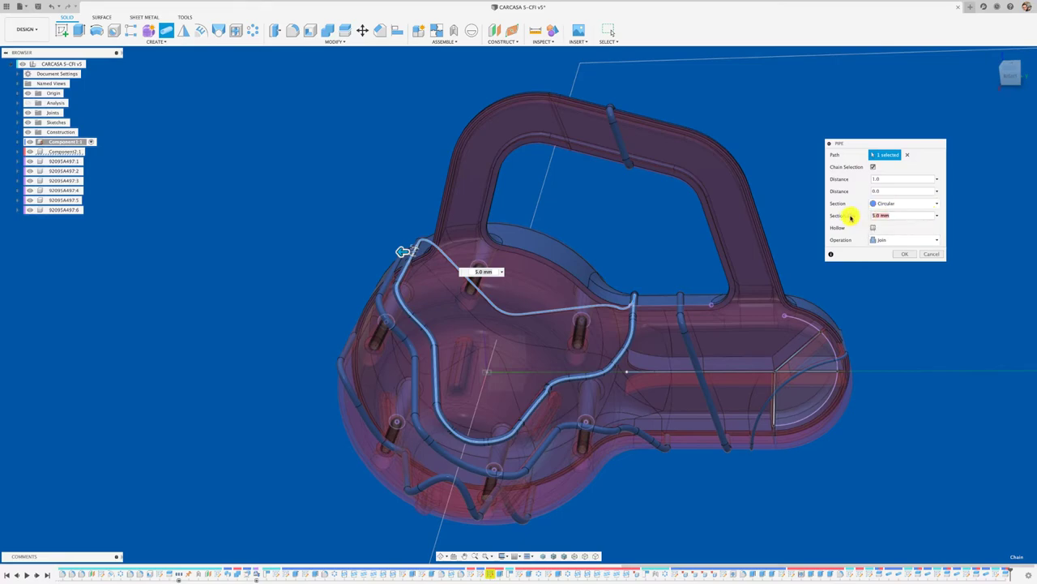
click(887, 243)
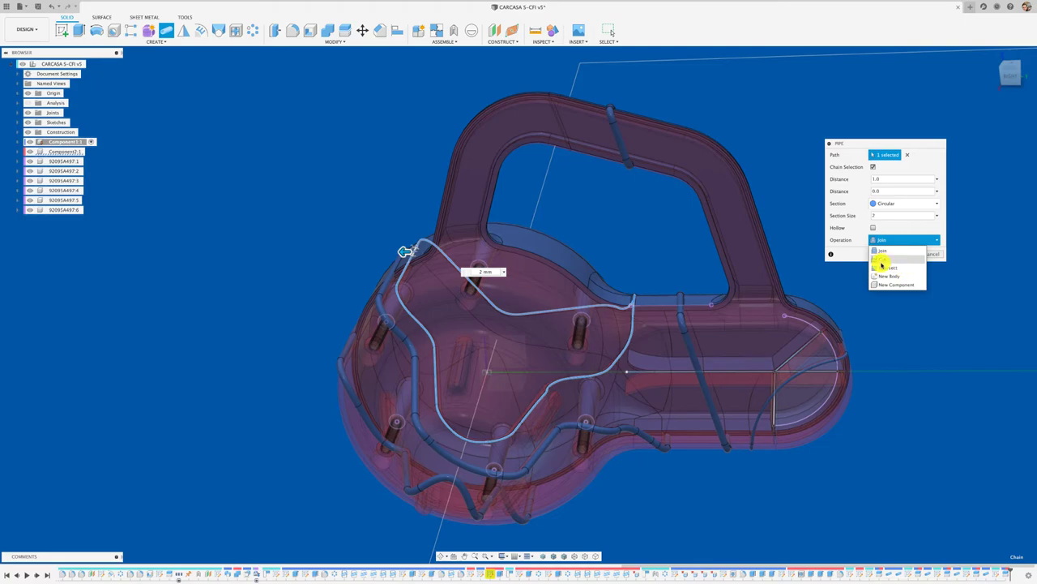
click(882, 262)
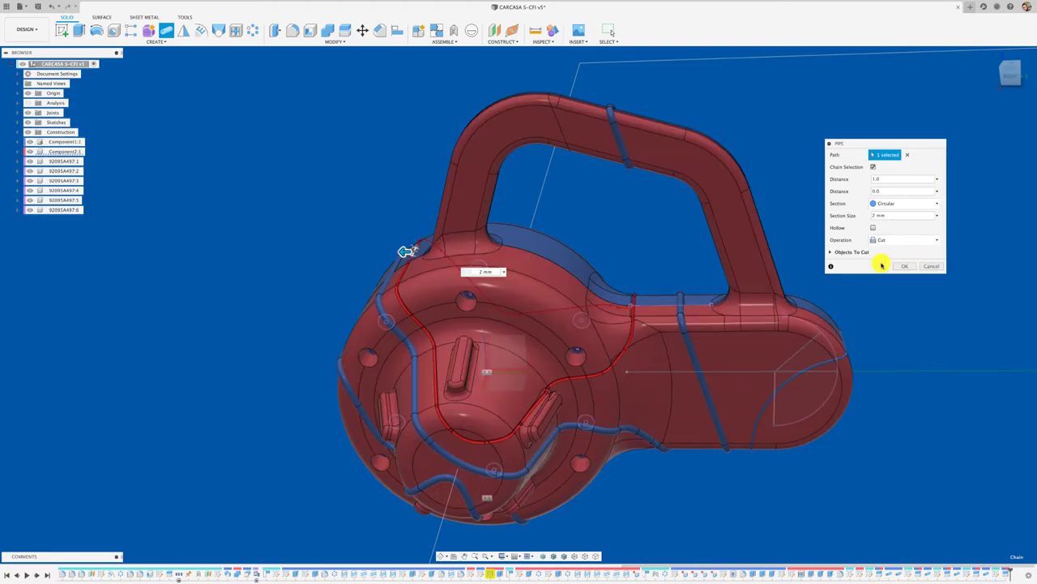
shift+middle_drag(651, 366, 648, 370)
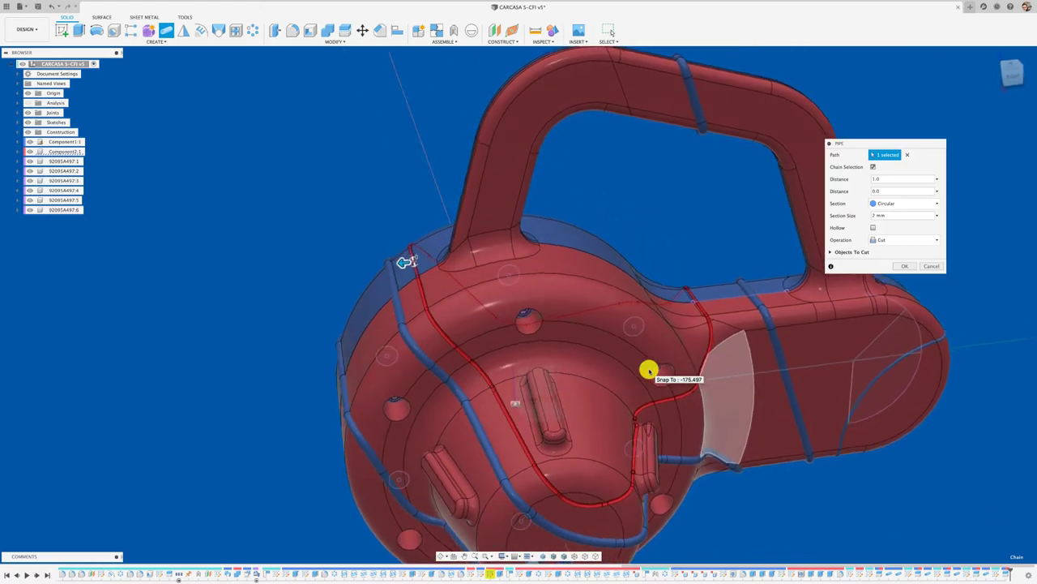
mouse_move(405, 261)
shift+middle_down()
mouse_move(723, 465)
mouse_move(871, 373)
mouse_move(907, 301)
mouse_move(327, 319)
shift+middle_up()
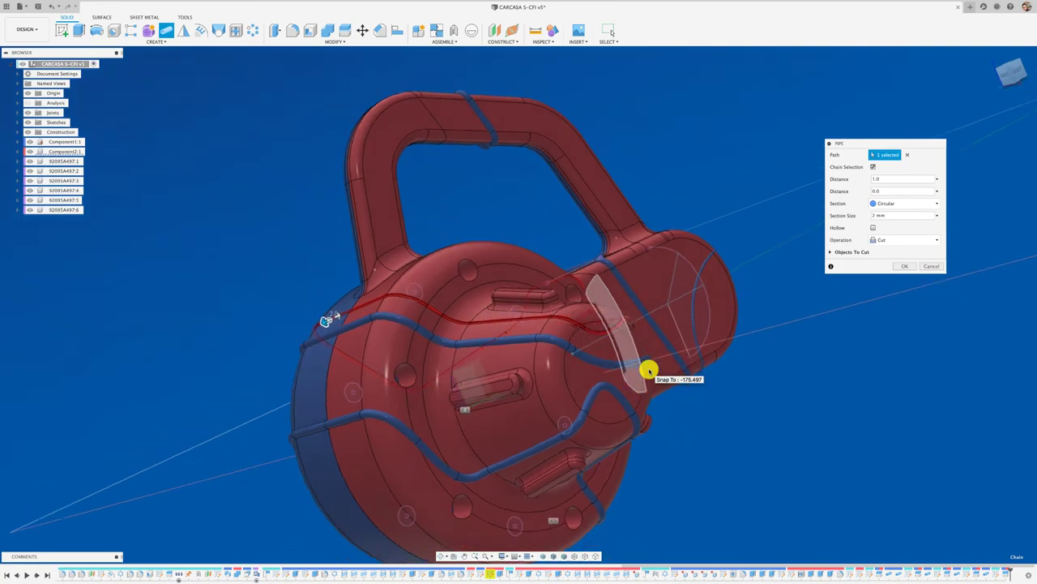
mouse_move(648, 370)
shift+middle_down()
mouse_move(727, 355)
mouse_move(897, 280)
shift+middle_up()
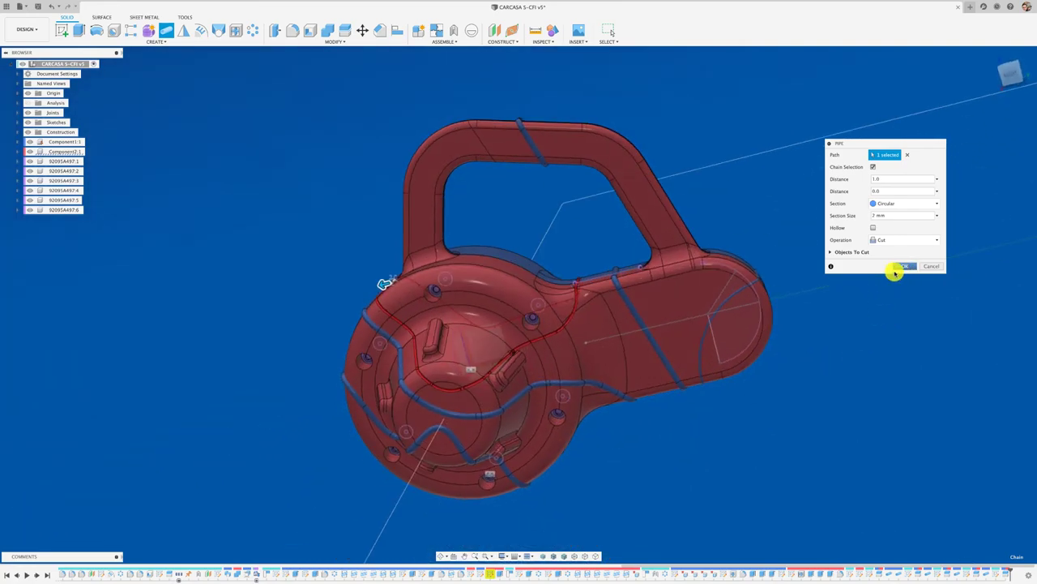
click(902, 267)
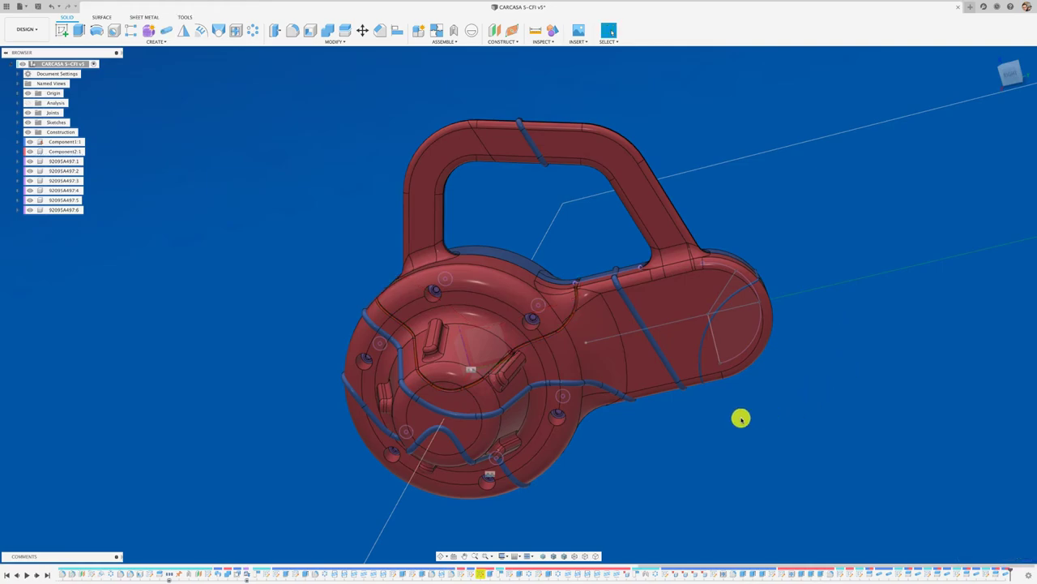
shift+middle_drag(741, 419, 711, 429)
scroll(710, 429, up, 5)
scroll(664, 421, up, 2)
scroll(603, 404, up, 3)
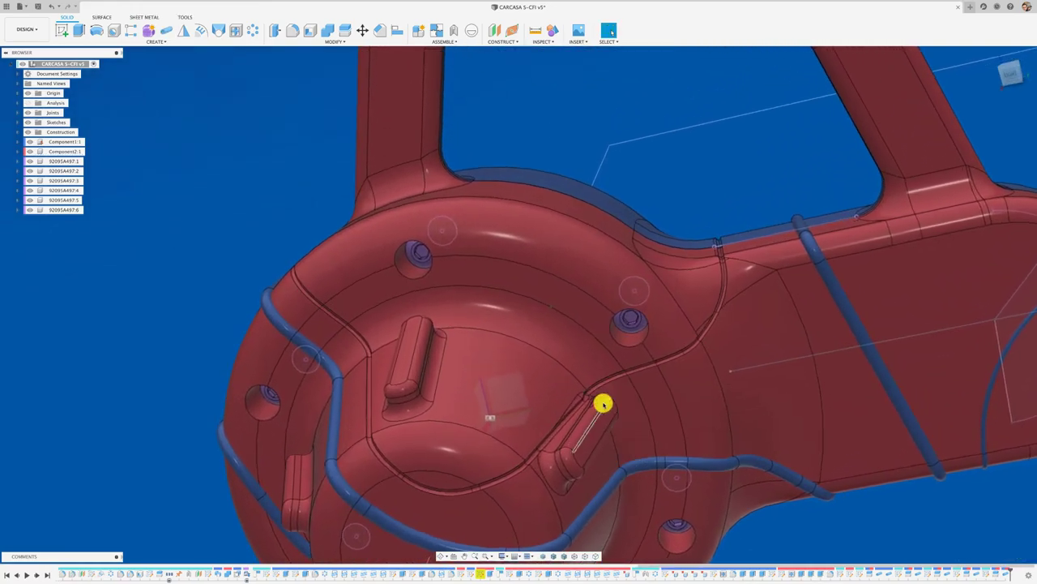
mouse_move(587, 400)
shift+middle_down()
mouse_move(567, 377)
mouse_move(582, 369)
mouse_move(620, 381)
mouse_move(643, 340)
mouse_move(607, 234)
shift+middle_up()
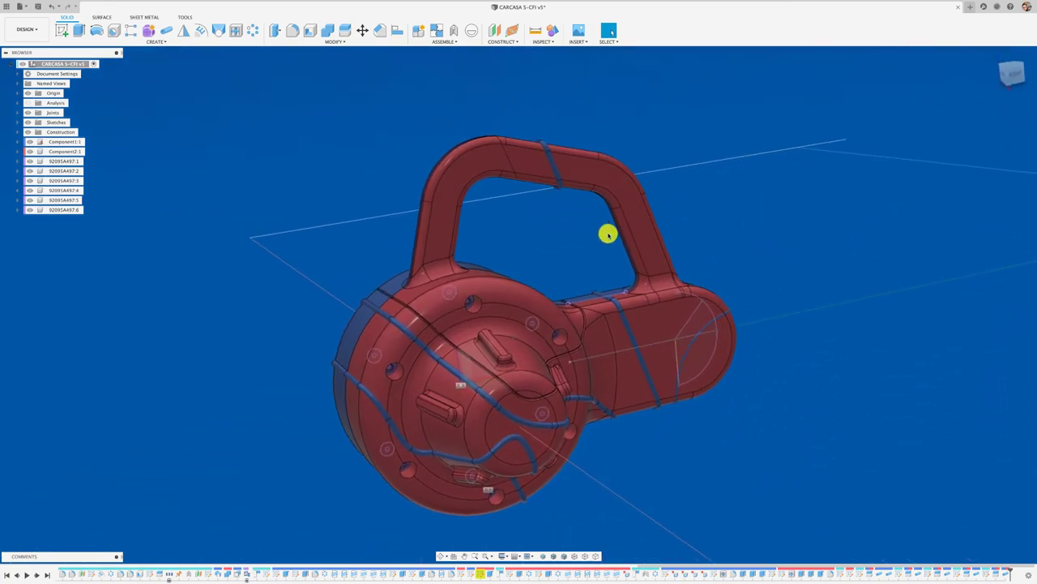
mouse_move(220, 32)
shift+middle_down()
mouse_move(317, 92)
mouse_move(334, 44)
shift+middle_up()
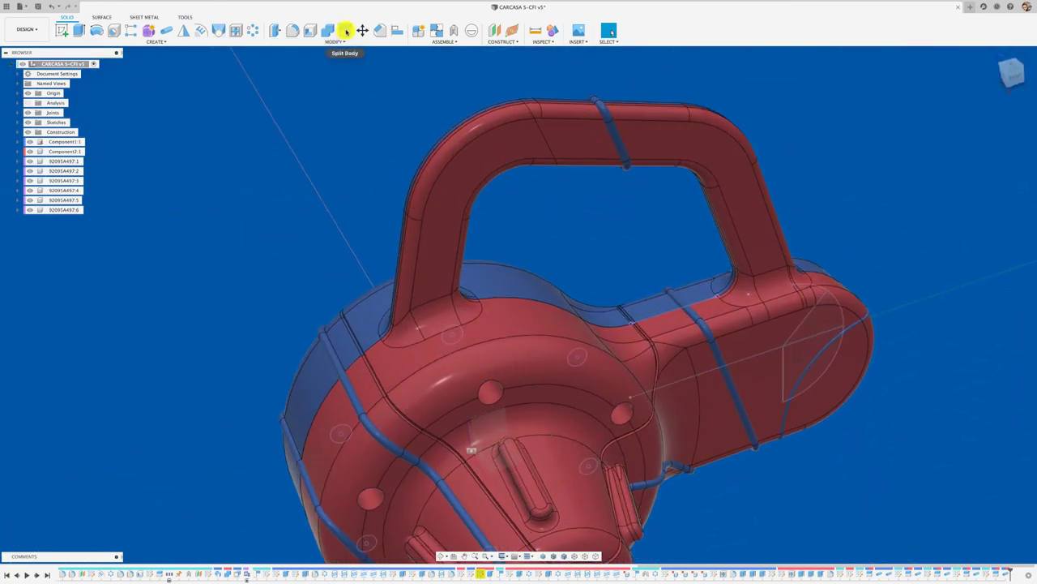
click(344, 30)
mouse_move(502, 119)
shift+middle_down()
mouse_move(567, 137)
mouse_move(549, 150)
mouse_move(554, 135)
mouse_move(562, 204)
mouse_move(509, 261)
mouse_move(563, 222)
mouse_move(455, 289)
mouse_move(470, 222)
mouse_move(440, 273)
mouse_move(440, 224)
mouse_move(548, 234)
mouse_move(574, 215)
mouse_move(862, 130)
shift+middle_up()
click(553, 211)
click(455, 290)
click(440, 273)
click(574, 215)
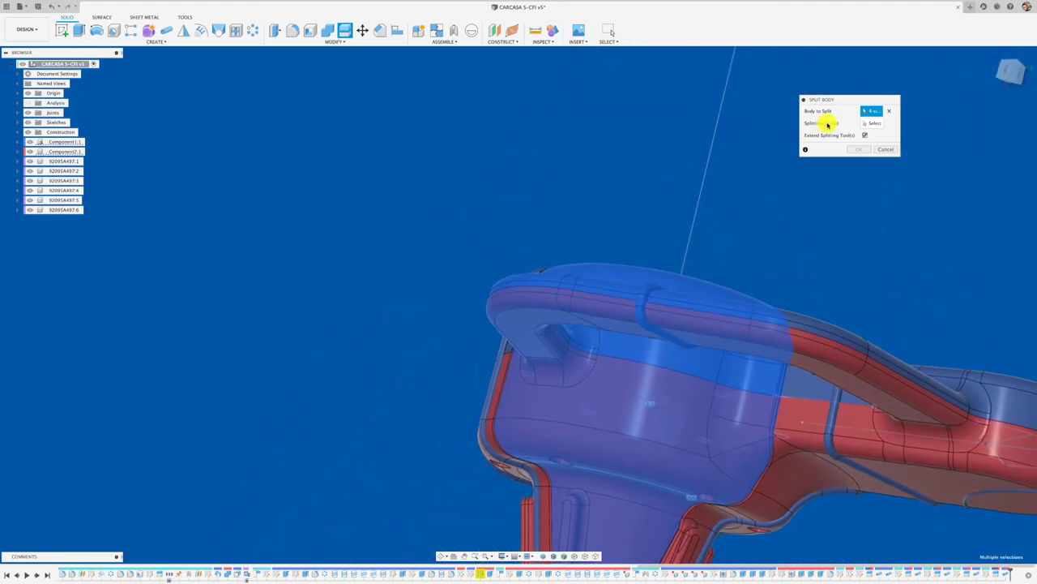
click(872, 124)
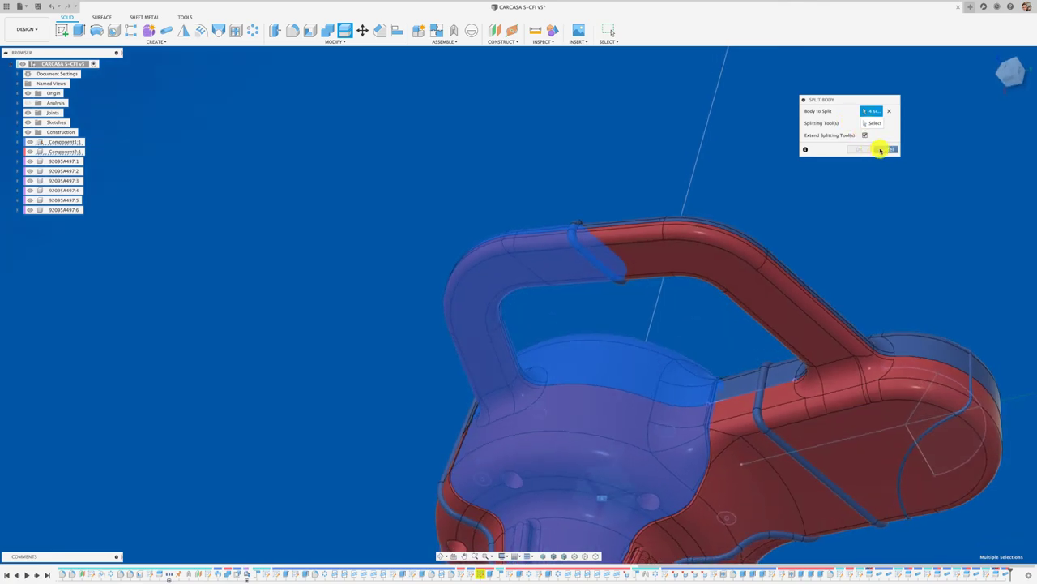
click(880, 149)
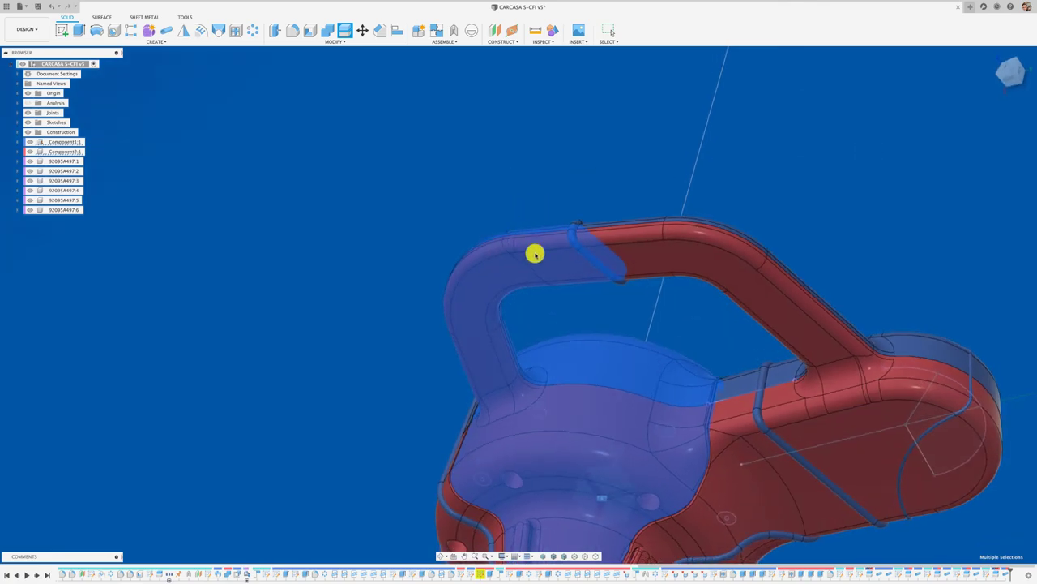
click(456, 216)
scroll(455, 215, up, 2)
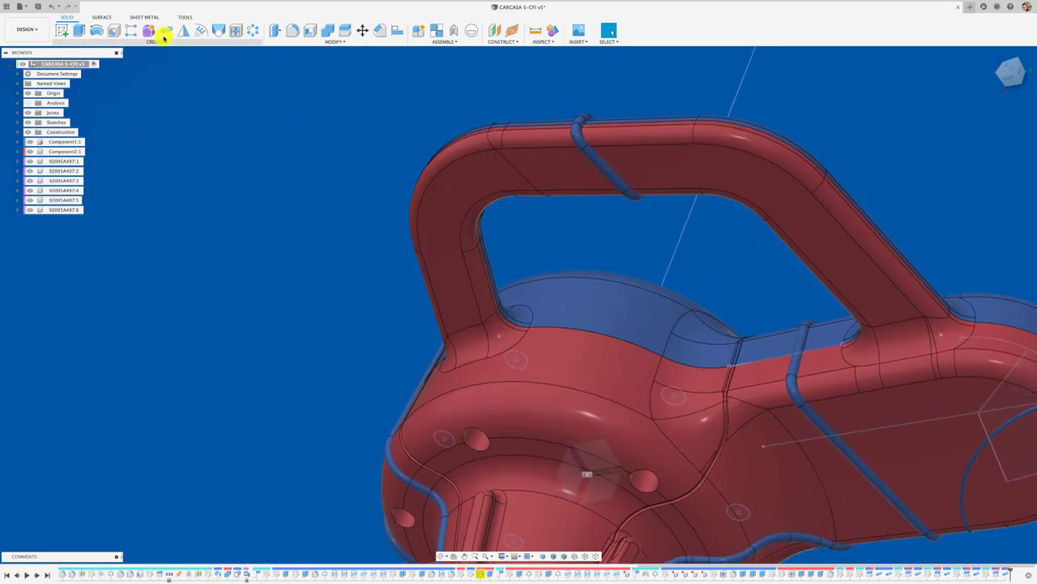
Step: Cut a 2 mm pipe groove along the seam edge across the first handle loop
click(165, 31)
click(511, 166)
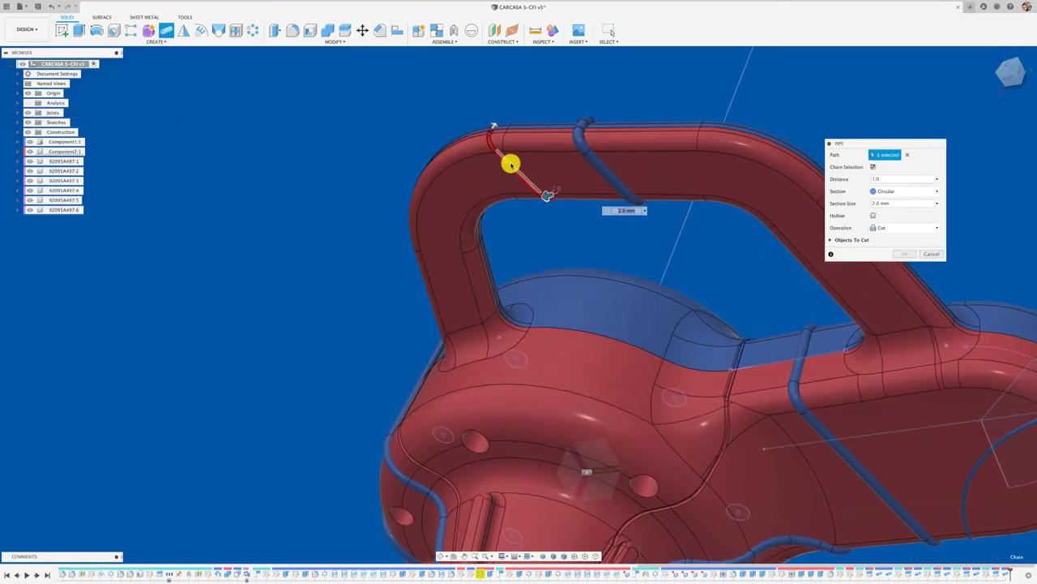
mouse_move(511, 165)
shift+middle_down()
mouse_move(491, 296)
mouse_move(505, 284)
shift+middle_up()
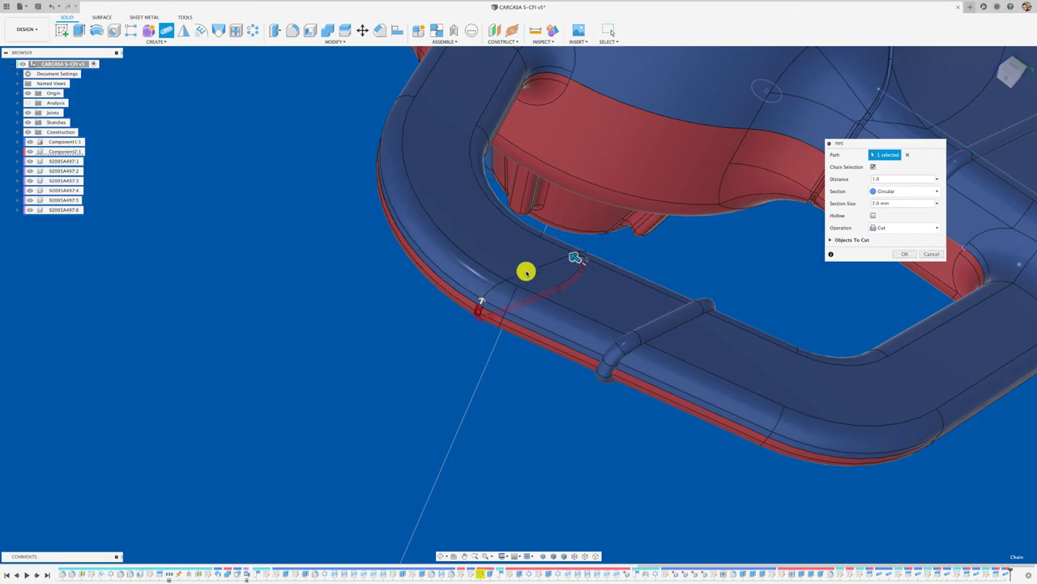
mouse_move(498, 286)
shift+middle_down()
mouse_move(491, 291)
mouse_move(622, 262)
shift+middle_up()
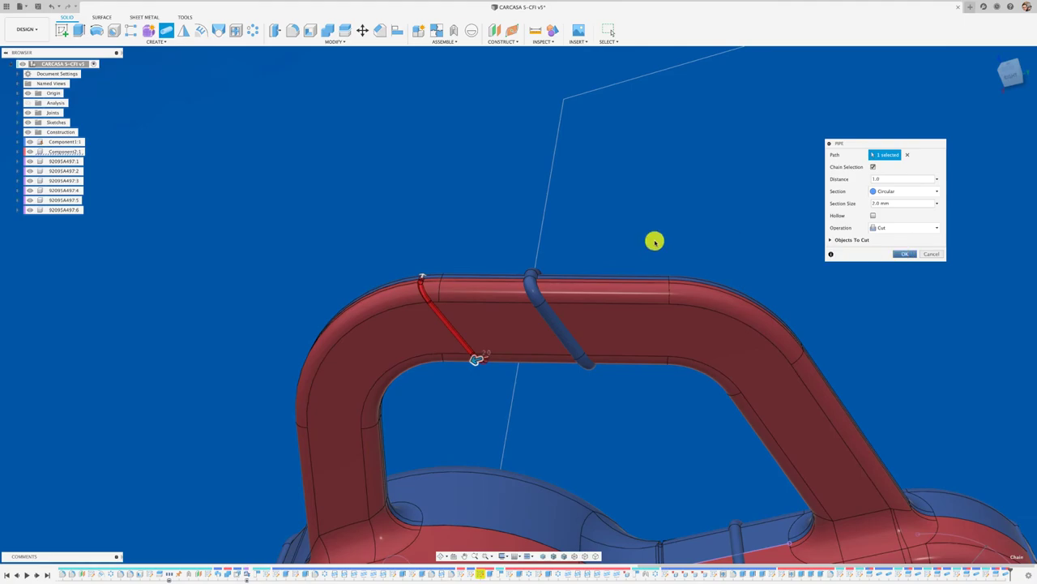
mouse_move(600, 241)
shift+middle_down()
mouse_move(449, 209)
mouse_move(238, 65)
mouse_move(167, 31)
shift+middle_up()
Step: Repeat the 2 mm pipe cut along the seam edge of the other handle loop
key(Return)
shift+middle_drag(290, 221, 335, 257)
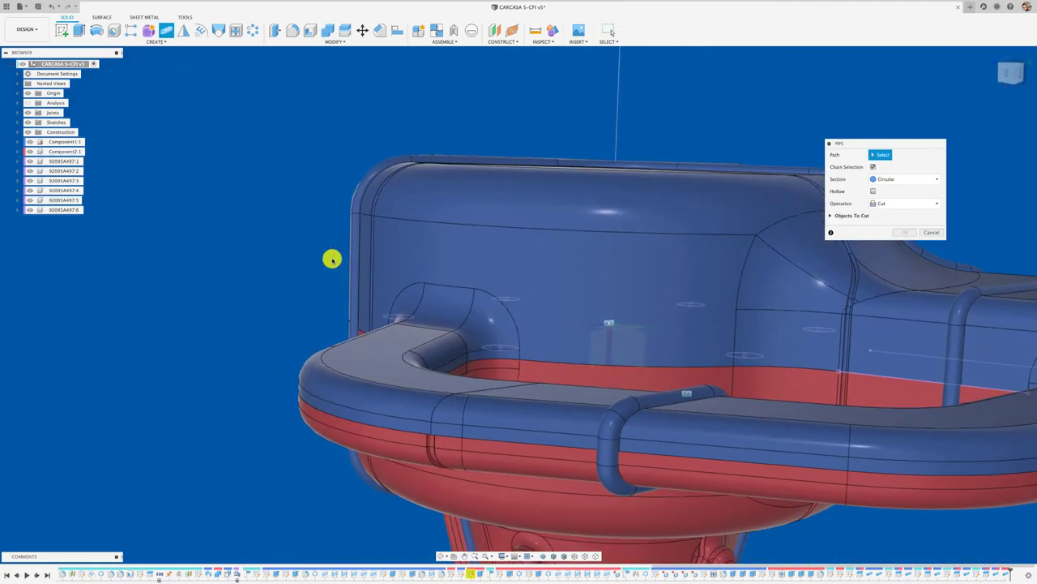
scroll(336, 259, up, 3)
click(475, 375)
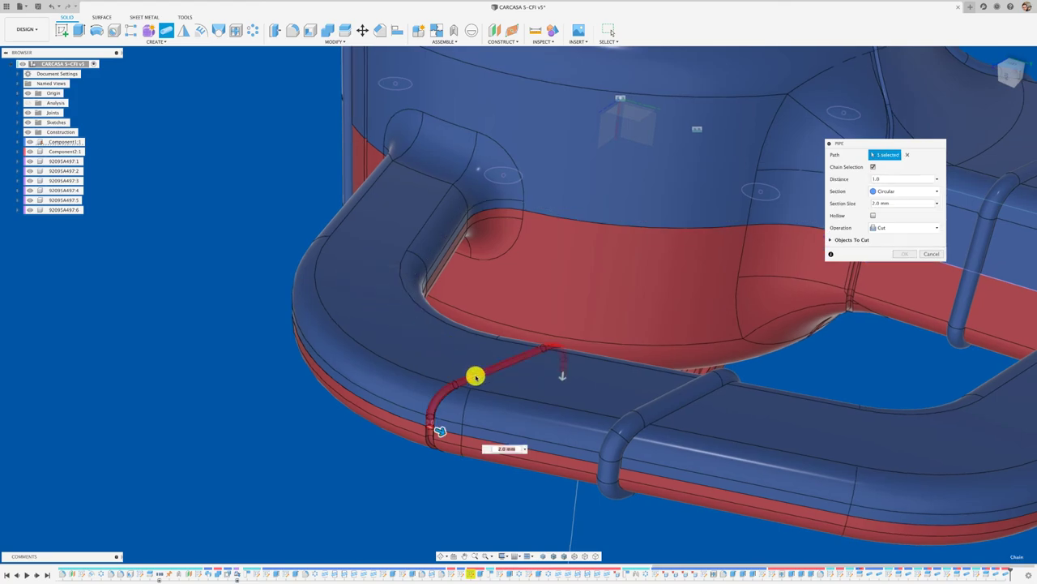
shift+scroll(475, 375, down, 5)
shift+middle_drag(474, 376, 907, 251)
key(Return)
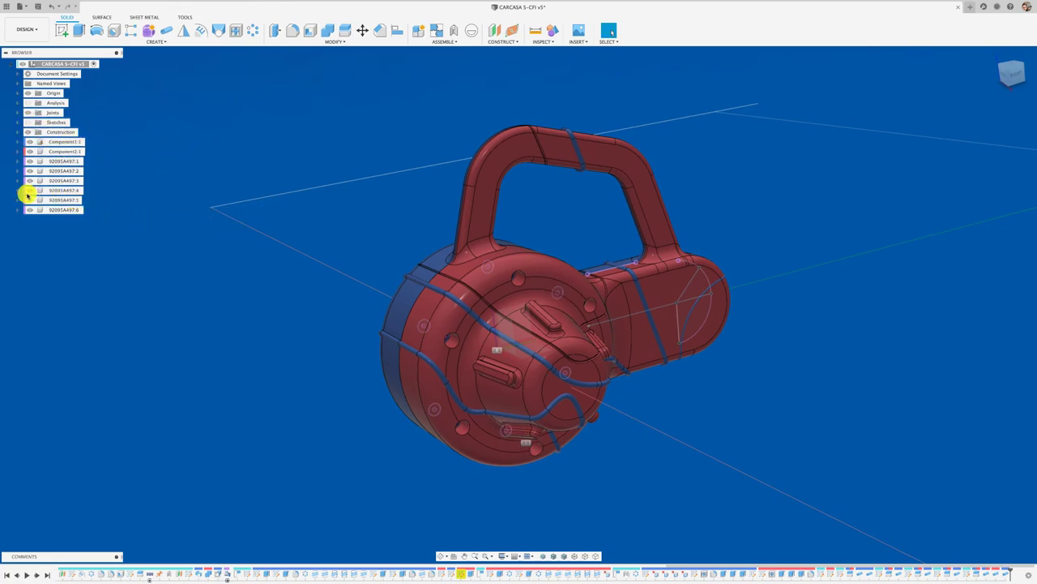
Step: Expand Component2:1 and Component1:1, then hide all work features
click(18, 153)
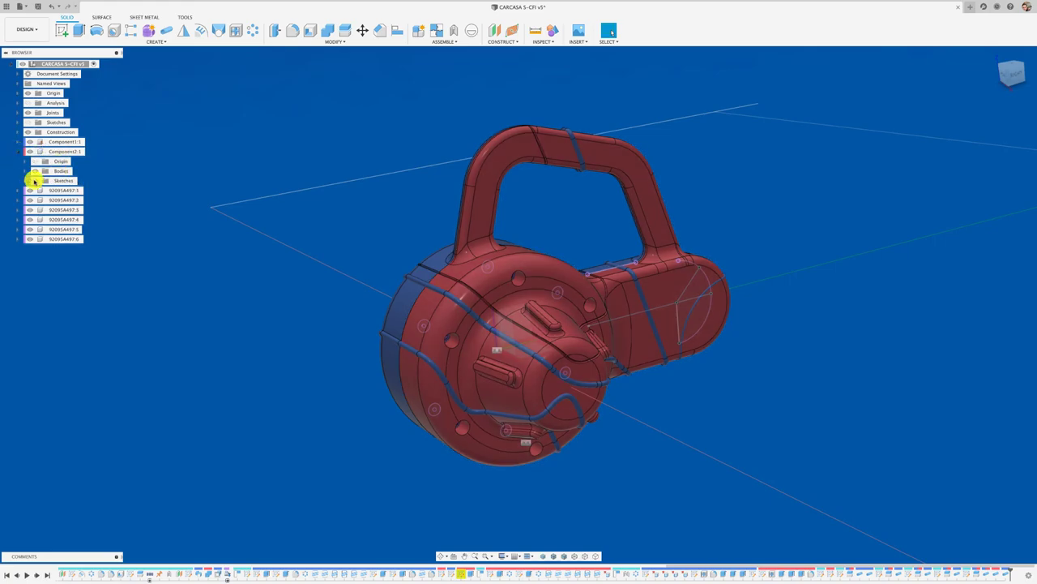
click(18, 142)
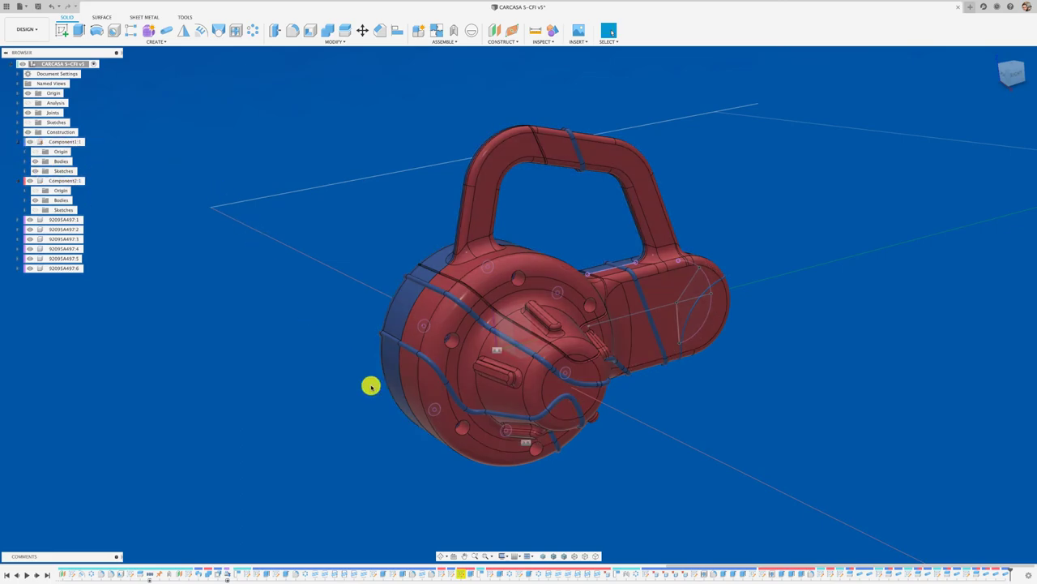
click(505, 556)
mouse_move(525, 520)
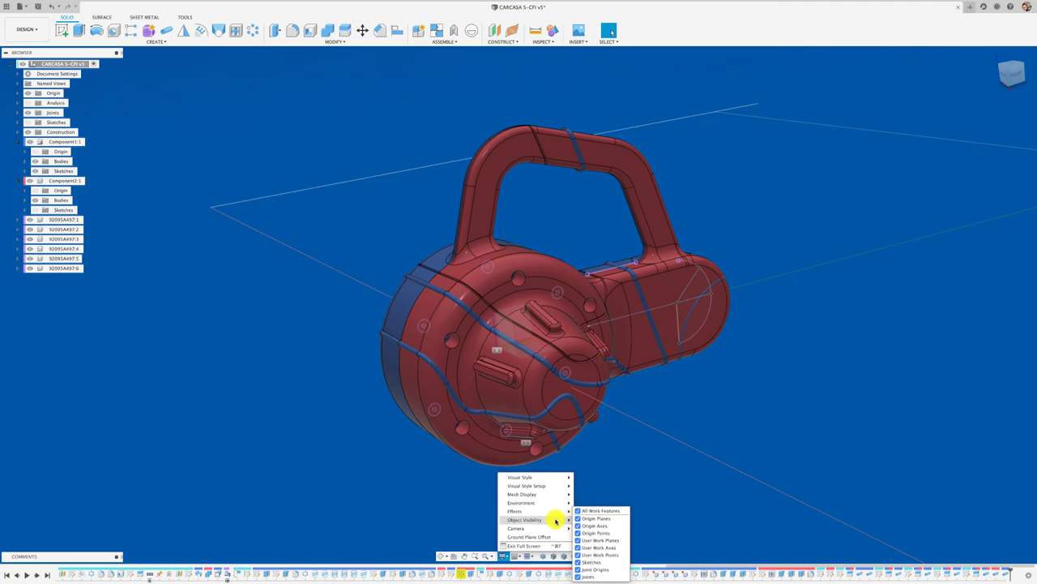
click(632, 465)
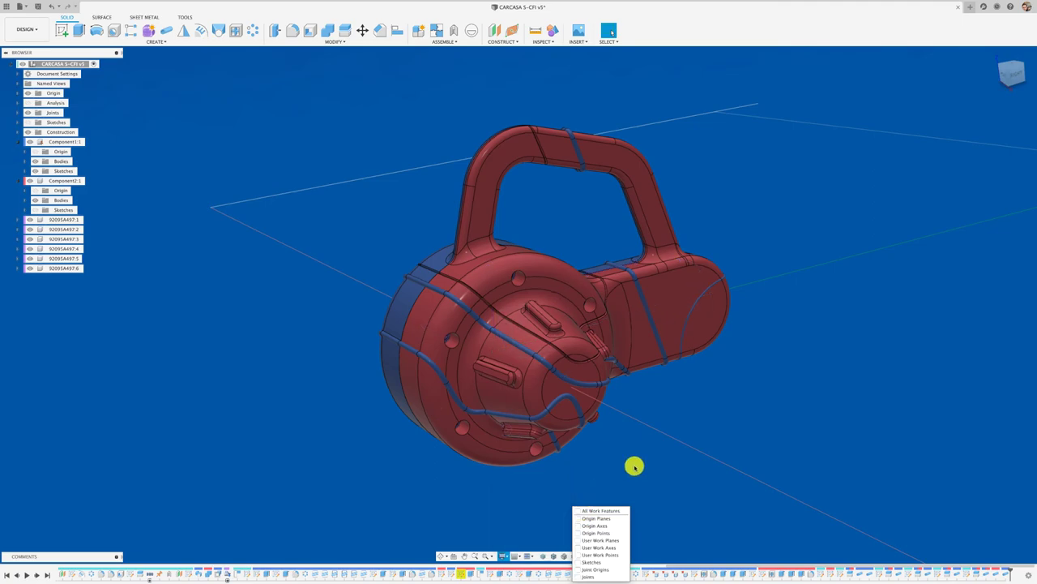
scroll(633, 465, up, 3)
scroll(634, 465, up, 2)
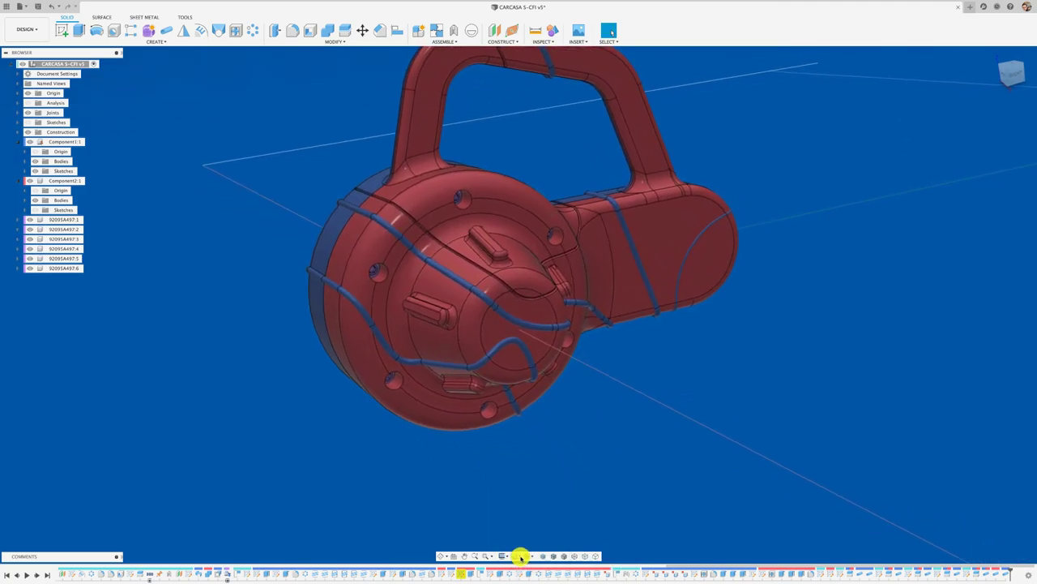
Step: Turn off the layout grid and view the housing from the front
click(521, 556)
click(516, 509)
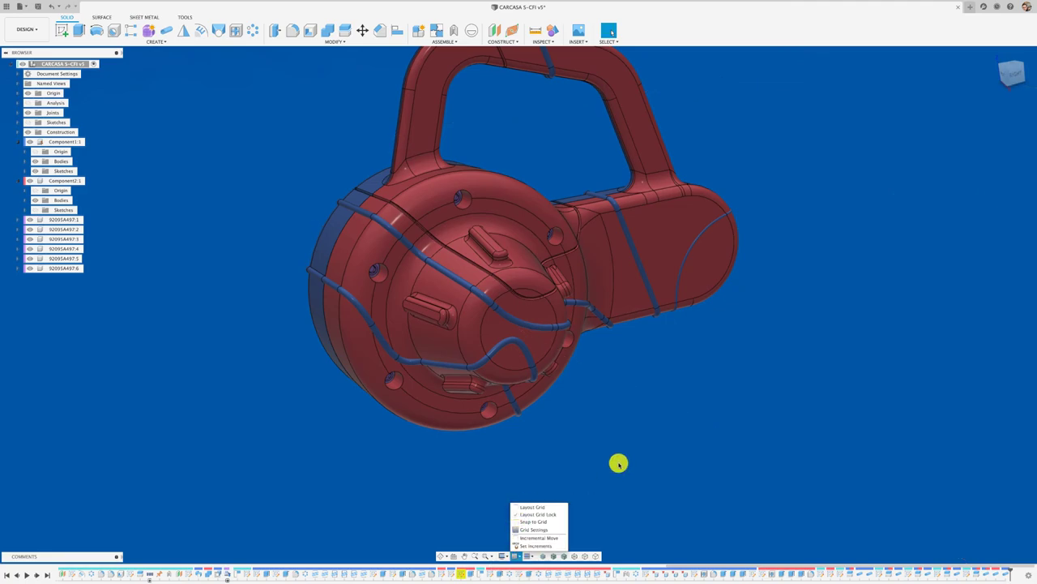
shift+middle_drag(618, 464, 765, 344)
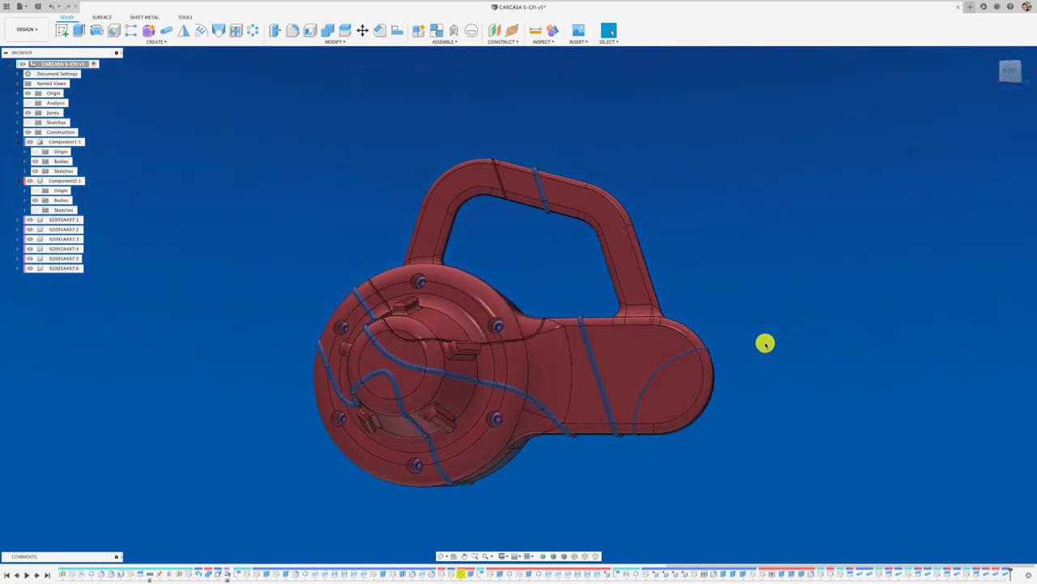
mouse_move(783, 305)
shift+middle_down()
mouse_move(762, 308)
mouse_move(745, 329)
shift+middle_up()
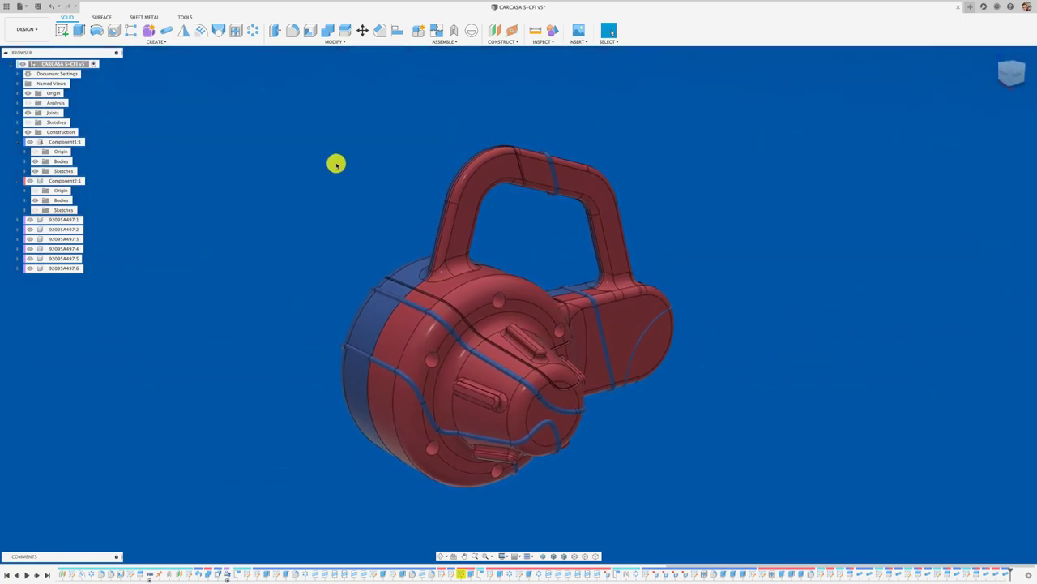